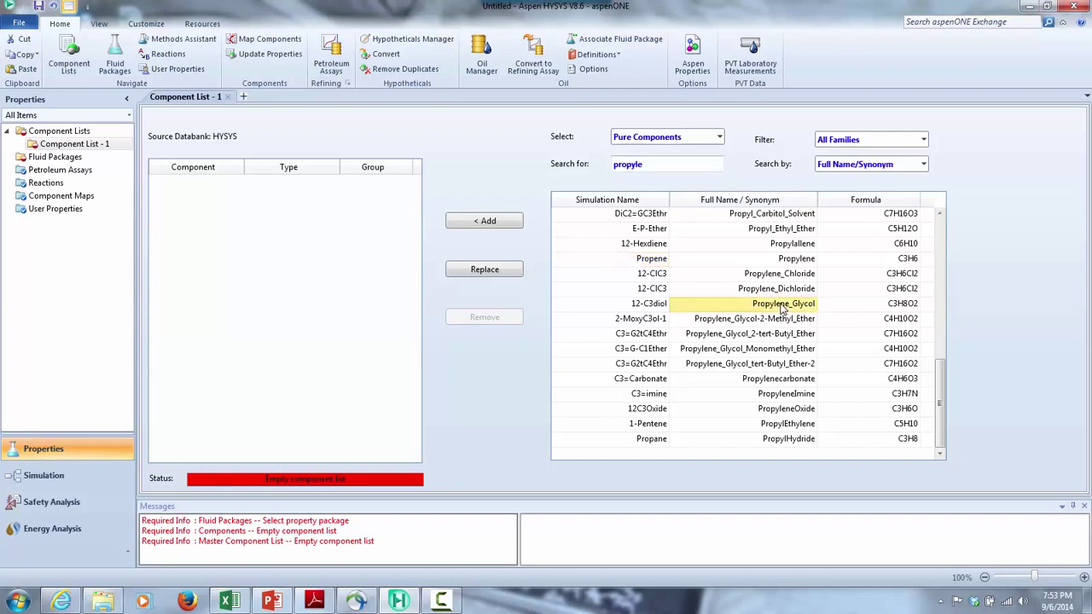
# Add Propylene Glycol (12-C3diol) and Propylene Oxide (12C3Oxide) to the component list
pyautogui.click(485, 220)
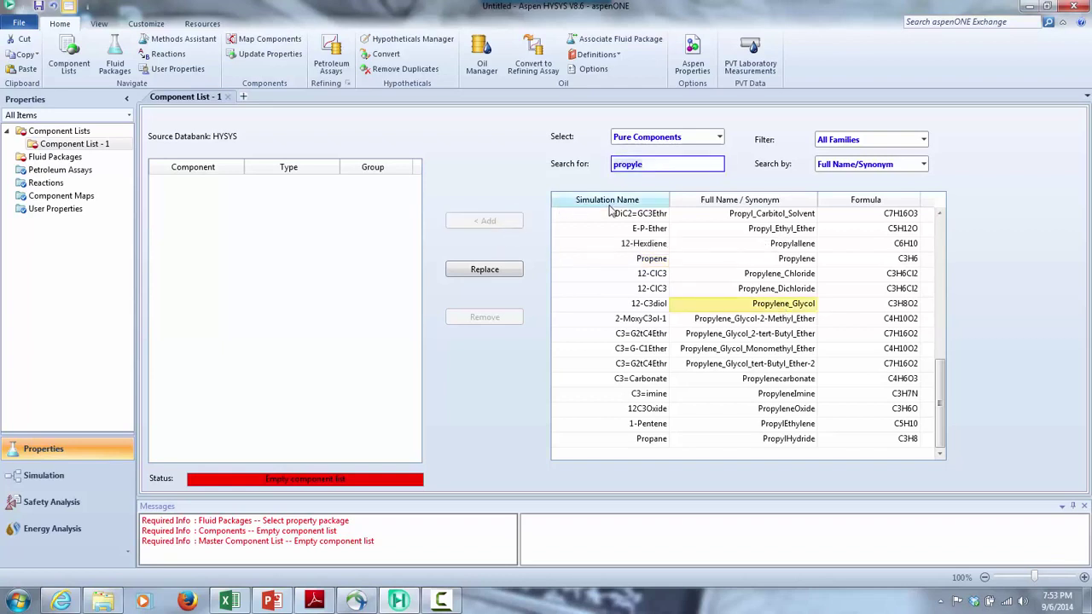
pyautogui.click(786, 410)
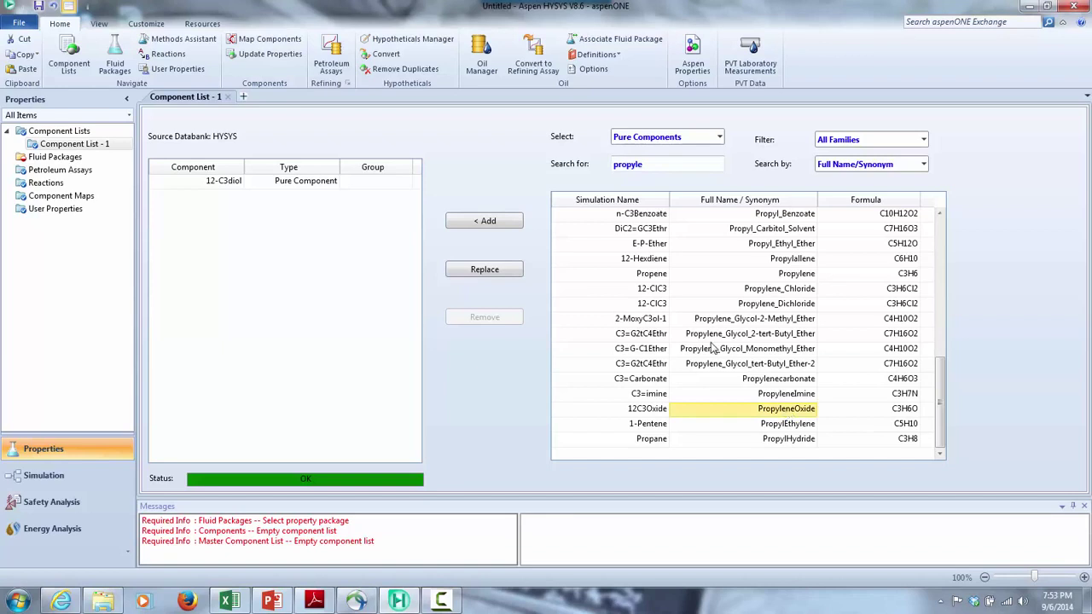
pyautogui.click(489, 226)
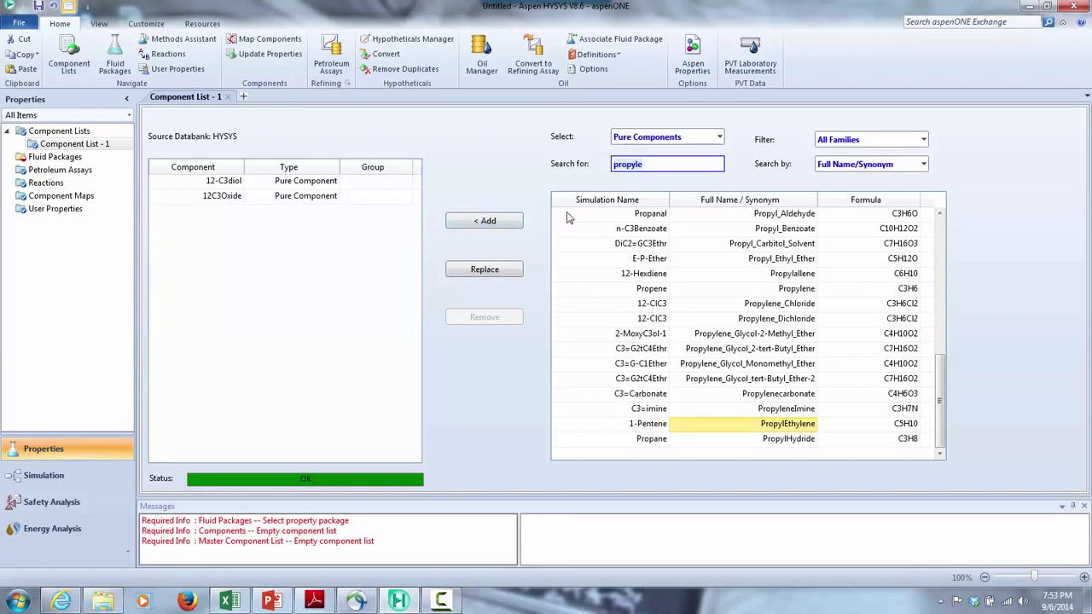
# Search the databank for water and methanol and add both to the component list
pyautogui.write('wat')
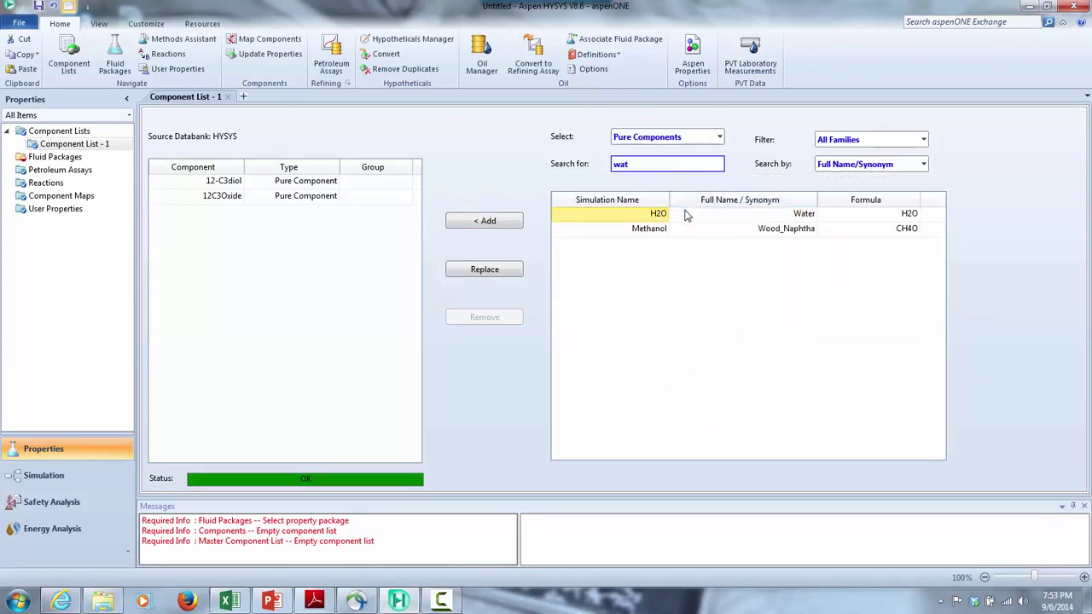
pyautogui.click(686, 214)
pyautogui.click(502, 229)
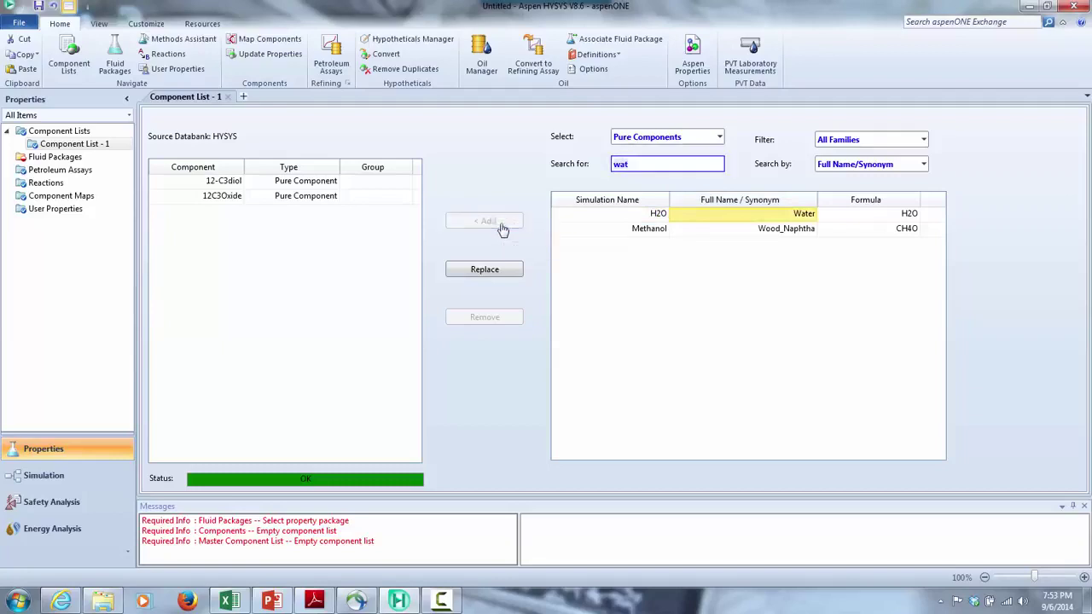
pyautogui.click(658, 163)
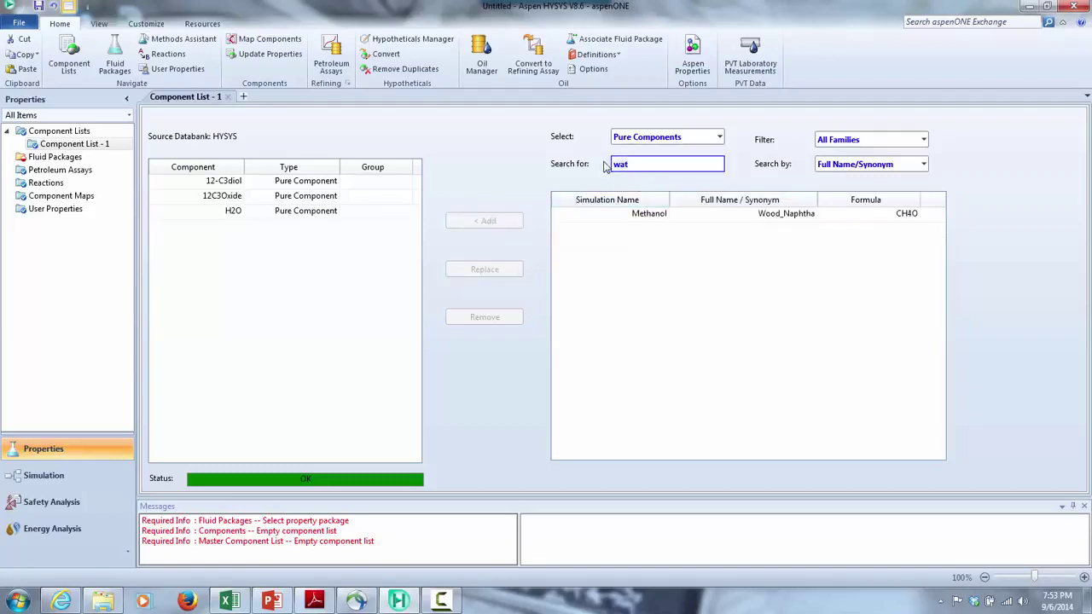
pyautogui.write('methanol')
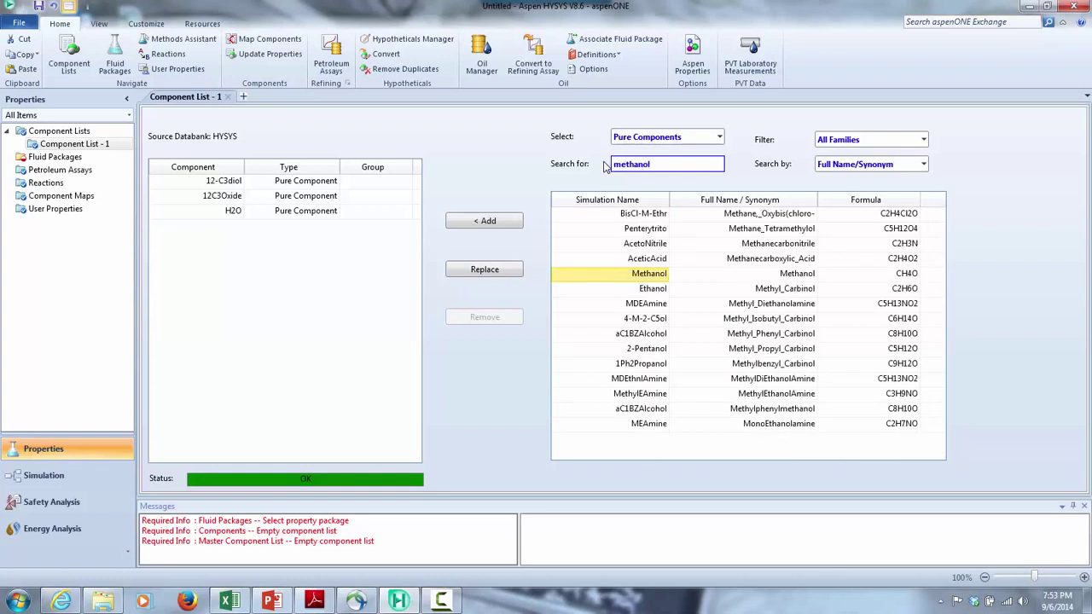
pyautogui.click(492, 222)
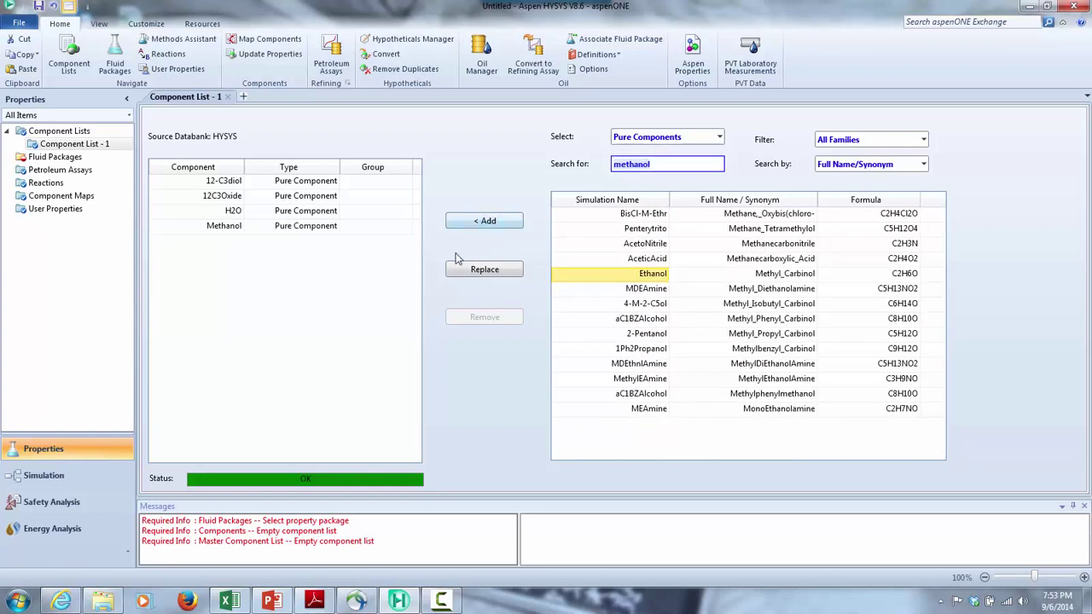
# Add a new fluid package based on Component List - 1
pyautogui.click(52, 161)
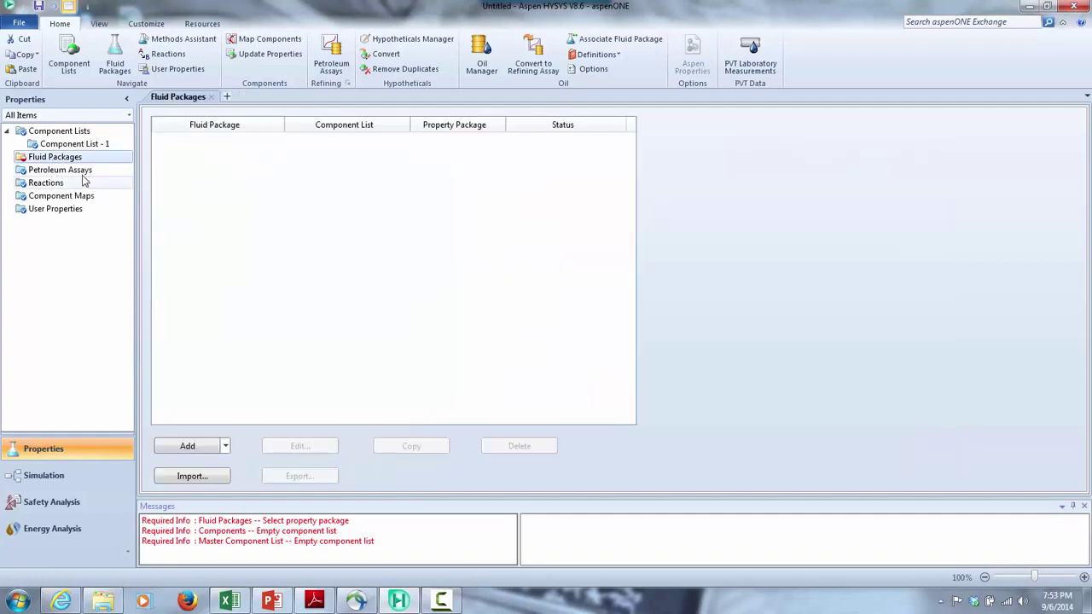
pyautogui.click(202, 446)
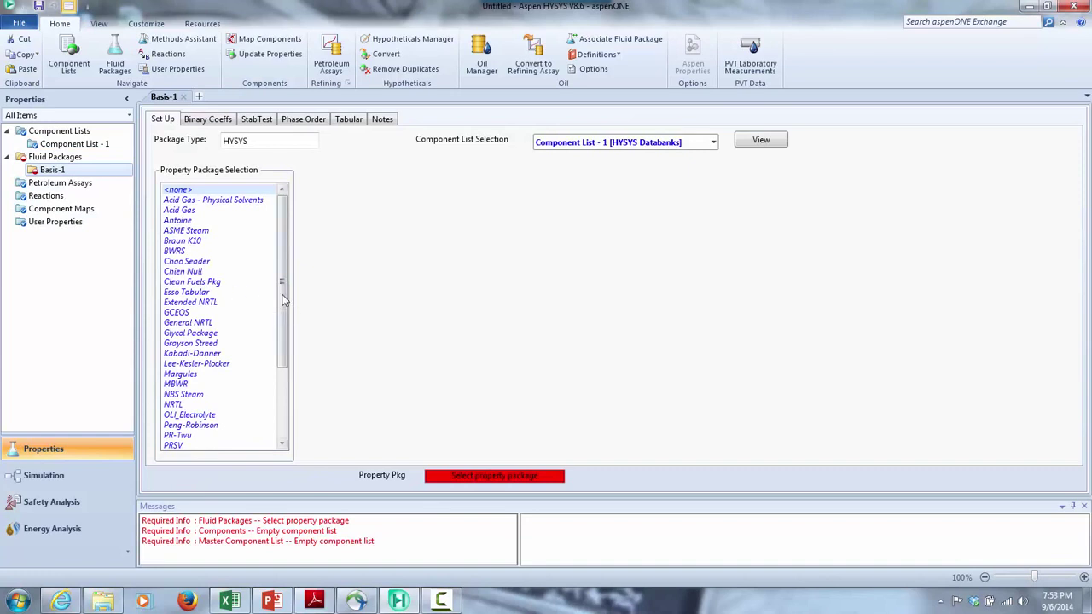
pyautogui.scroll(-2, 221, 341)
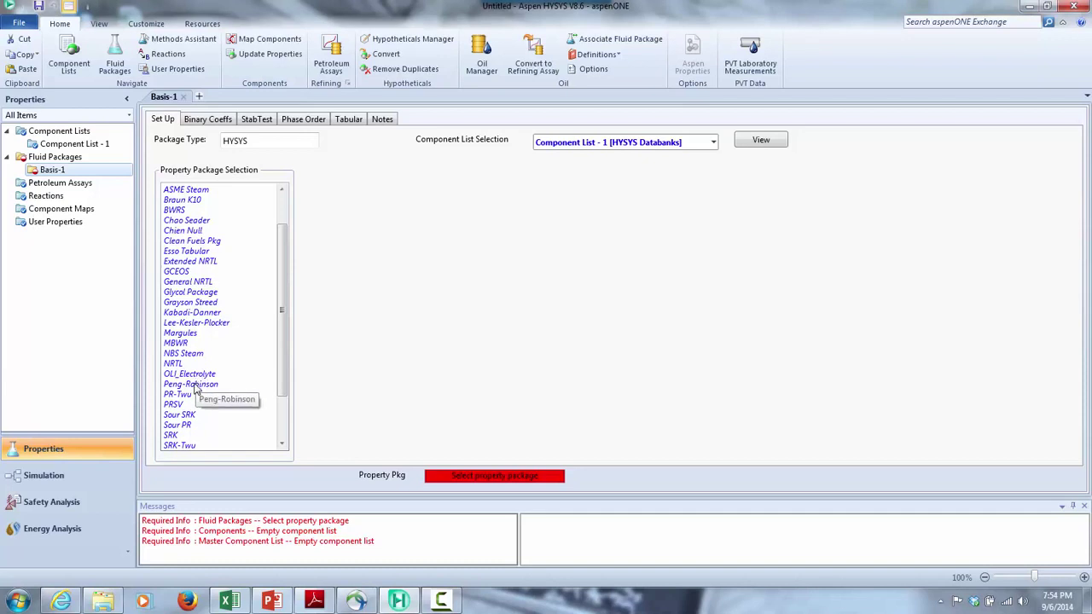
pyautogui.click(193, 386)
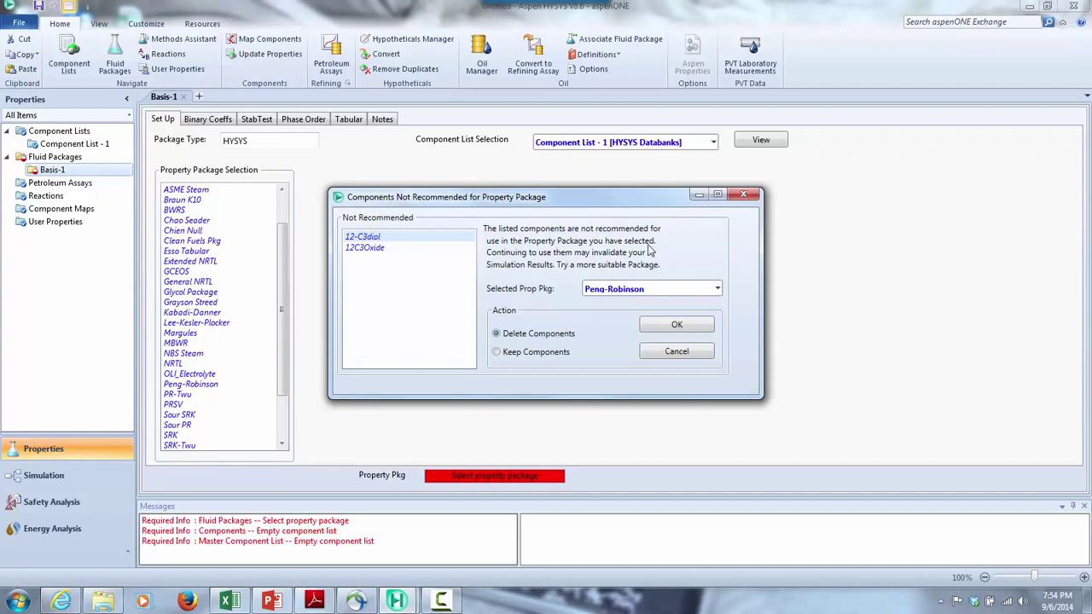
pyautogui.click(753, 197)
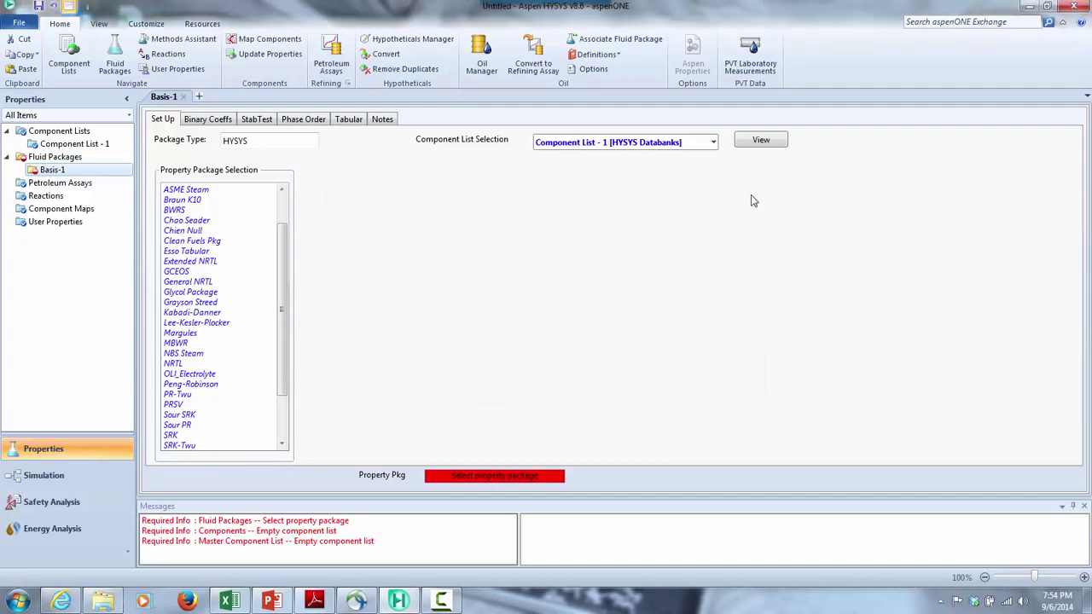
# Choose NRTL as the fluid package's property package and set its vapour model to PR
pyautogui.click(181, 364)
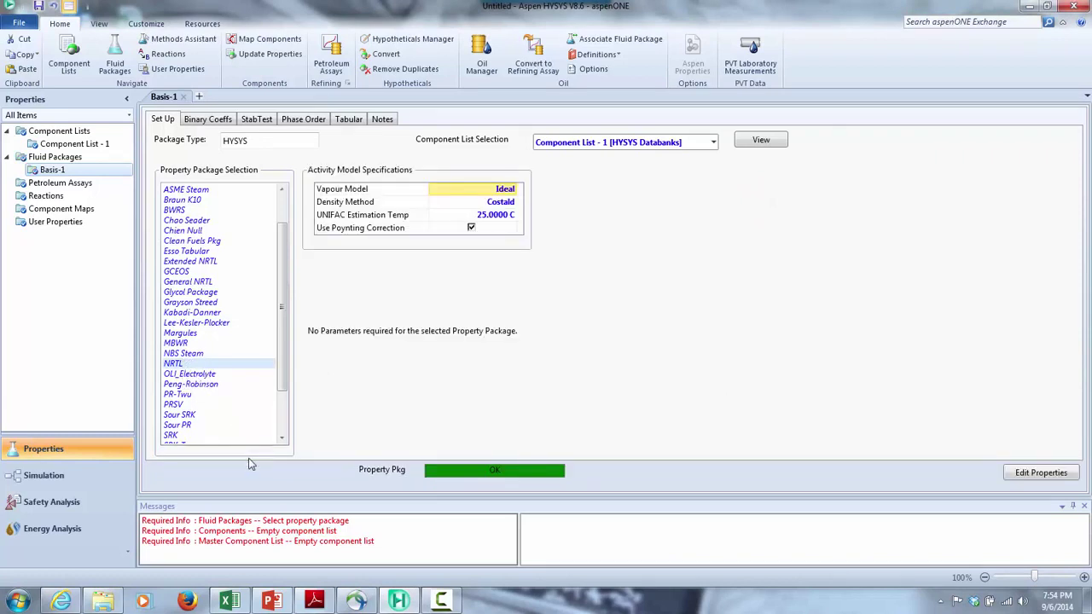
pyautogui.click(510, 189)
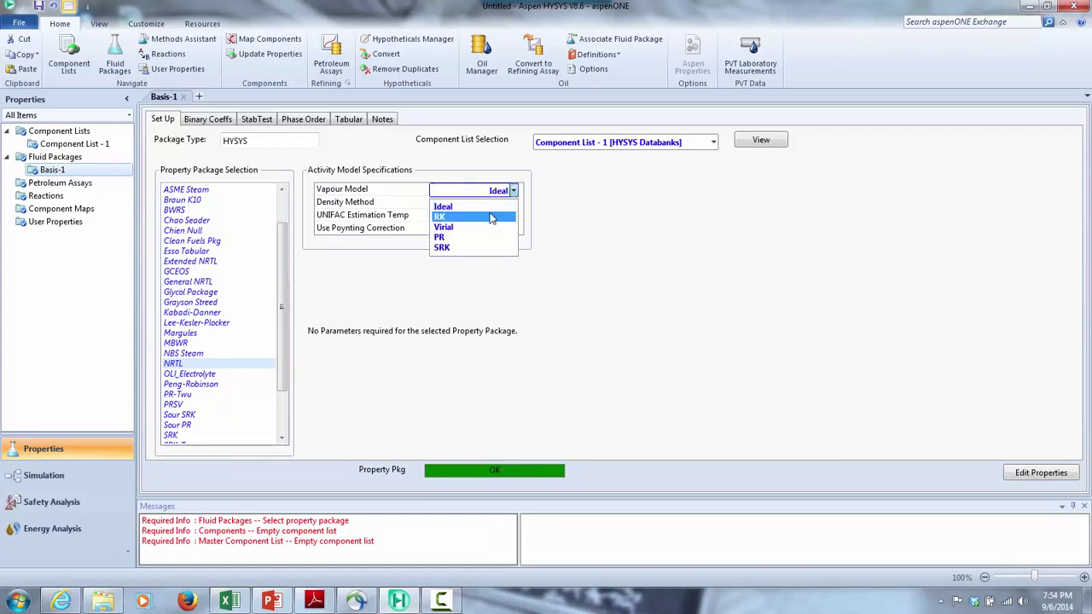
pyautogui.click(486, 237)
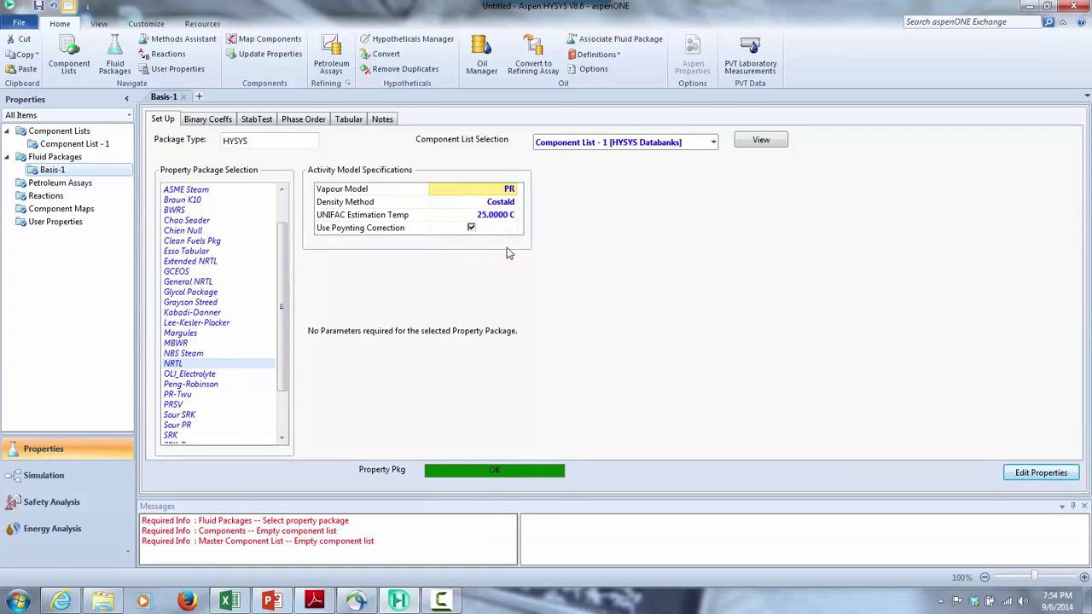
# Switch to the simulation environment, place a material stream on the flowsheet and name it Feed
pyautogui.click(70, 482)
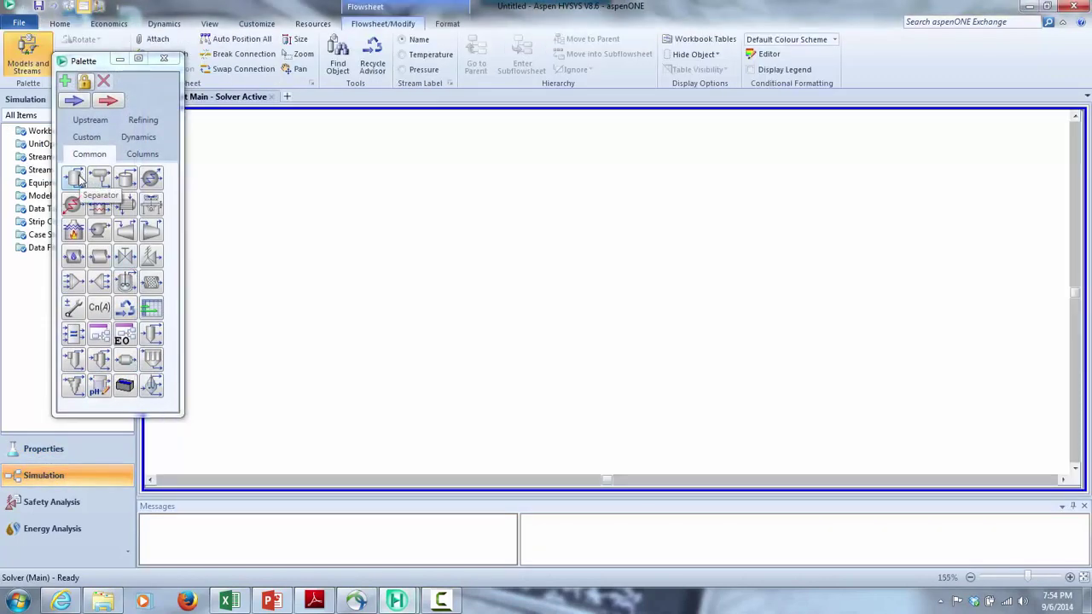
pyautogui.doubleClick(74, 100)
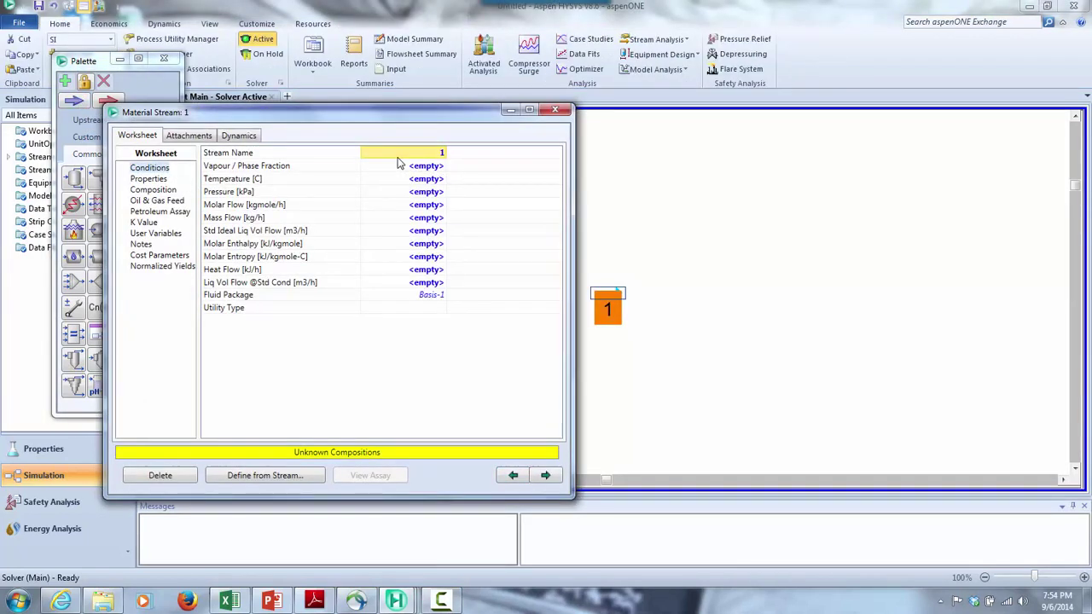
pyautogui.write('Feed')
# Set the Feed stream's temperature to 23.9 C and its pressure to 3 bar
pyautogui.click(435, 179)
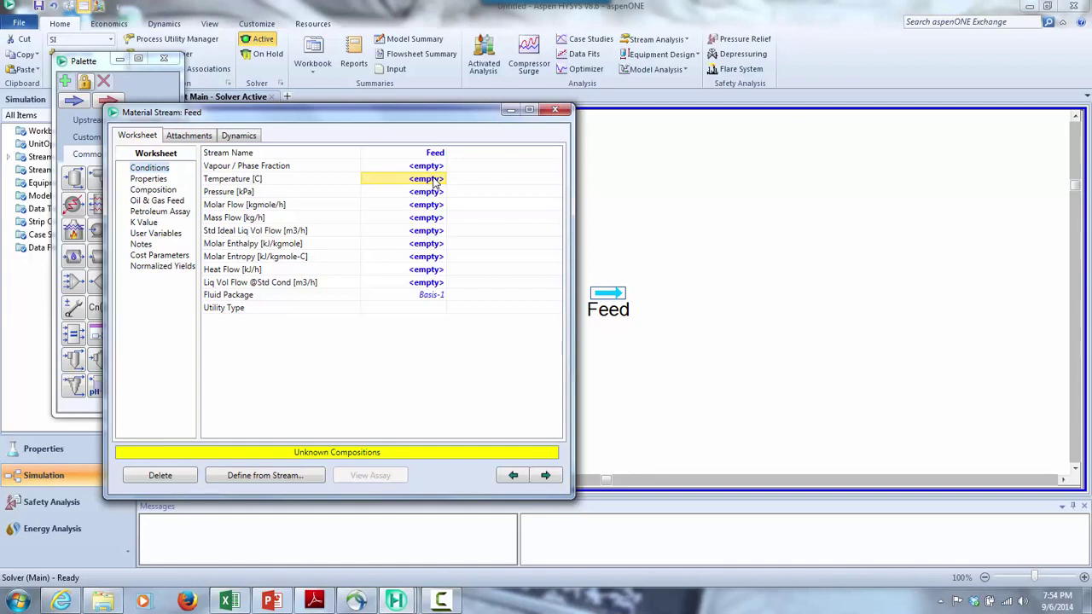
pyautogui.write('28.9')
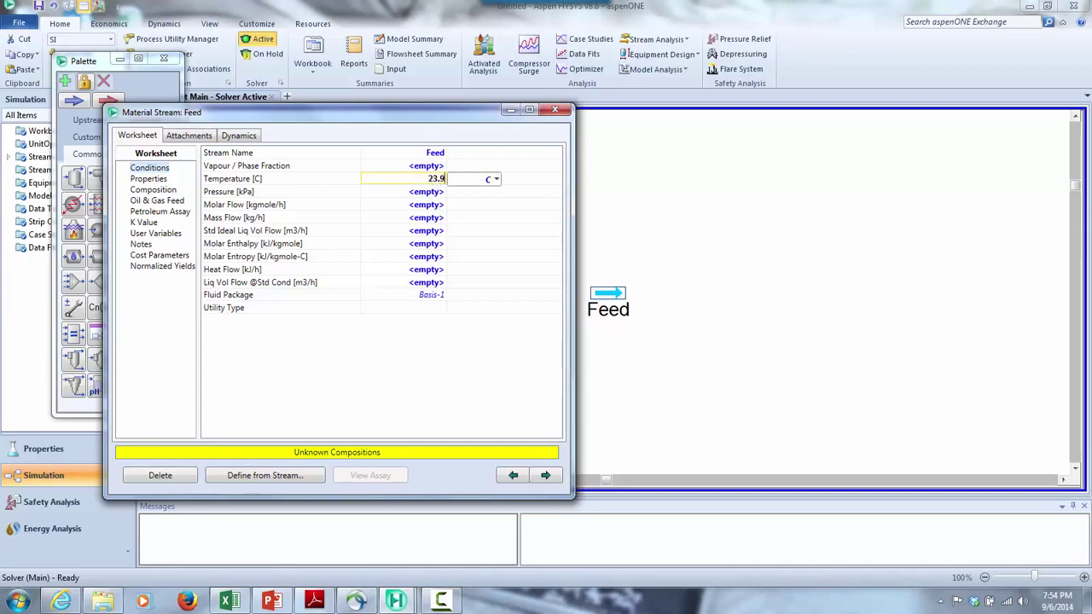
pyautogui.press('Return')
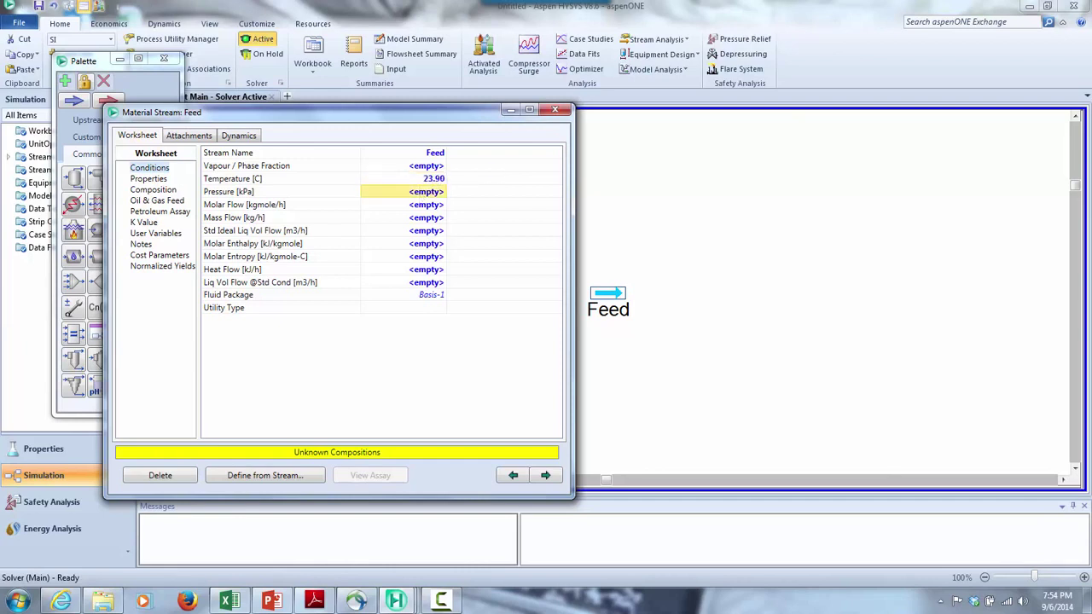
pyautogui.write('3')
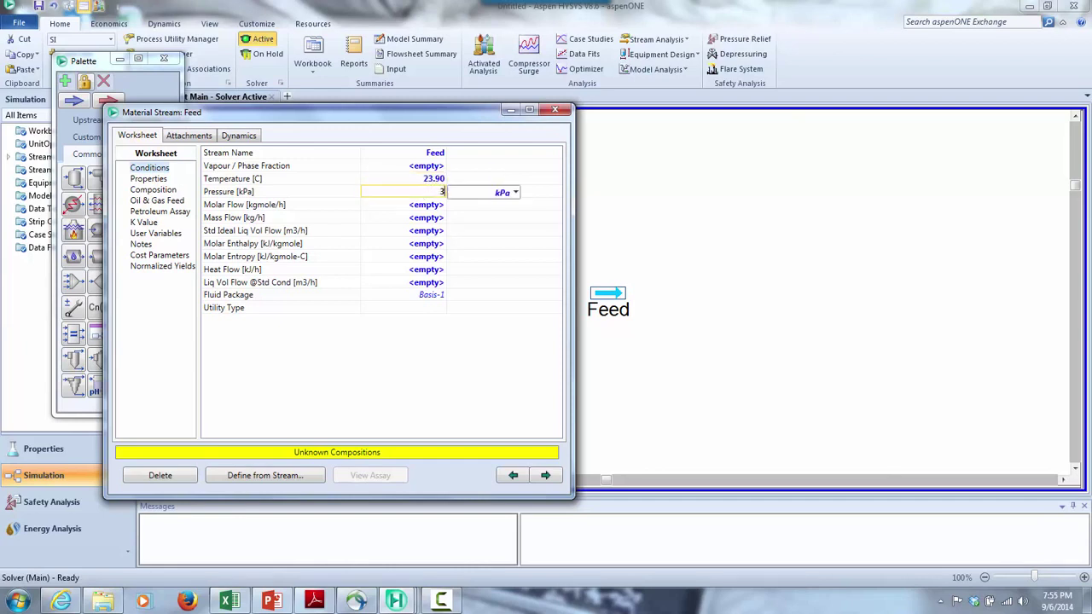
pyautogui.click(515, 192)
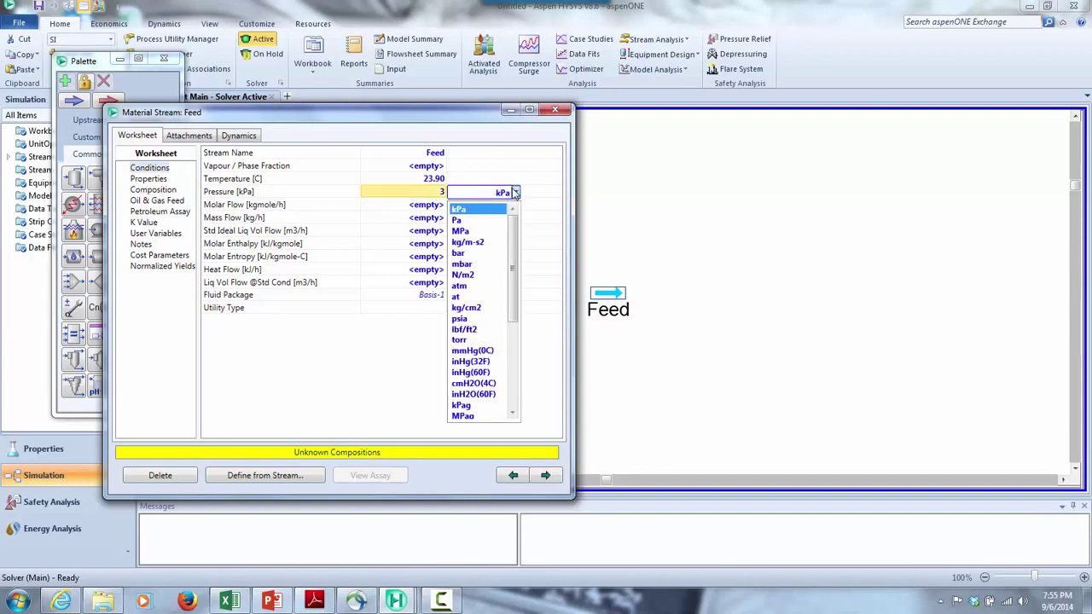
pyautogui.click(489, 254)
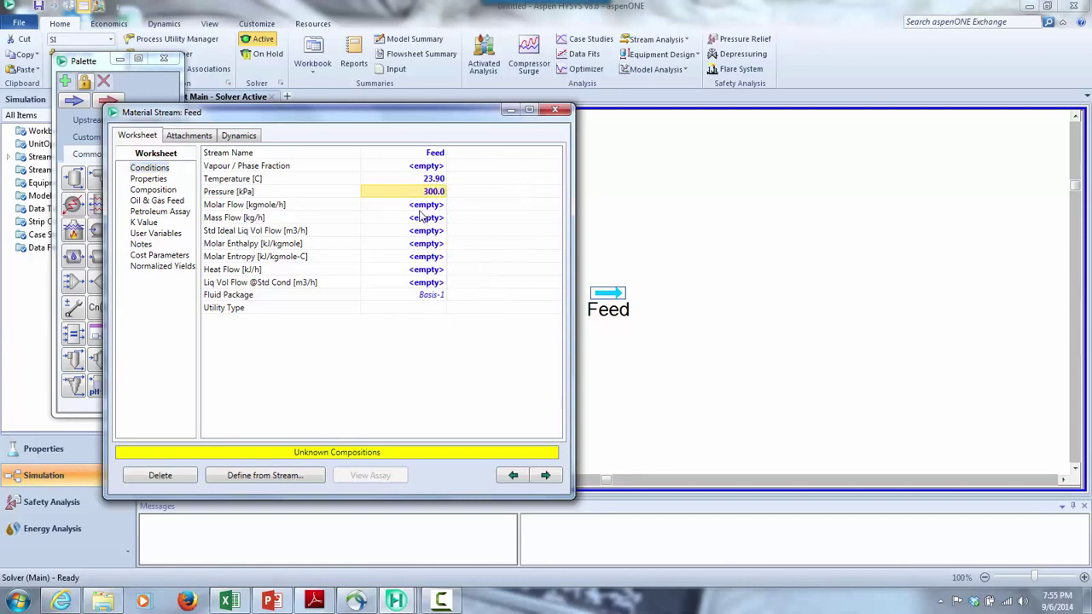
# Open the Feed stream's composition for input and set the composition basis to Mole Flows
pyautogui.click(156, 189)
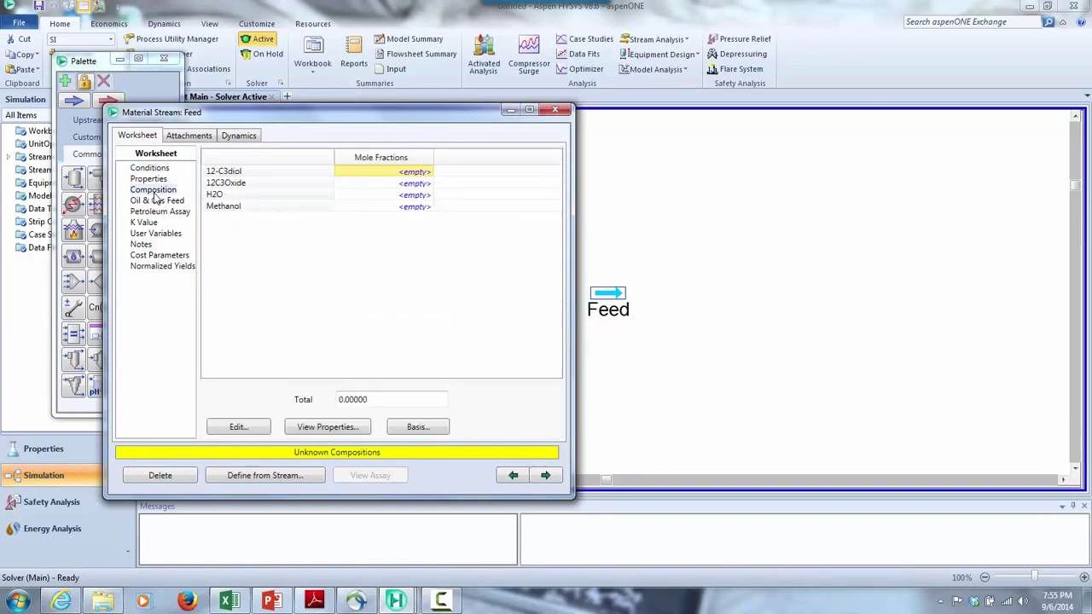
pyautogui.click(395, 175)
pyautogui.write('.3')
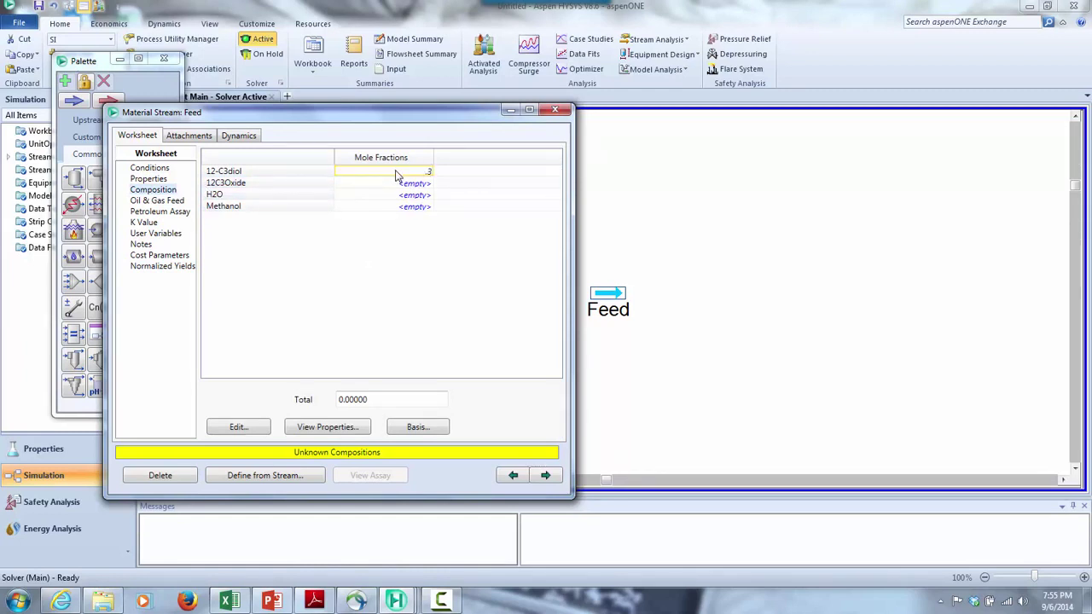
pyautogui.press('Return')
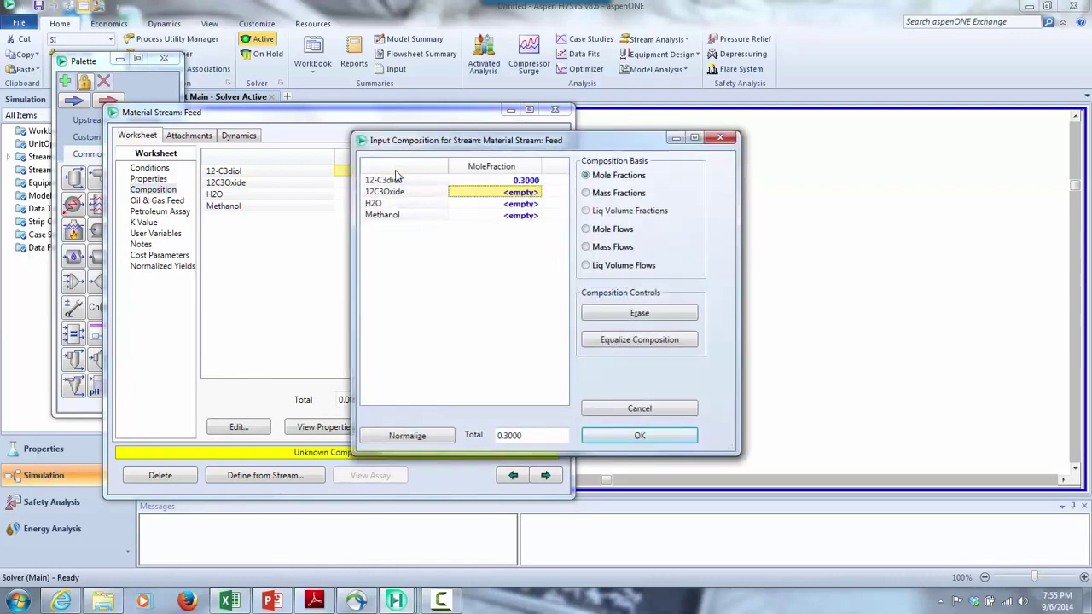
pyautogui.click(586, 229)
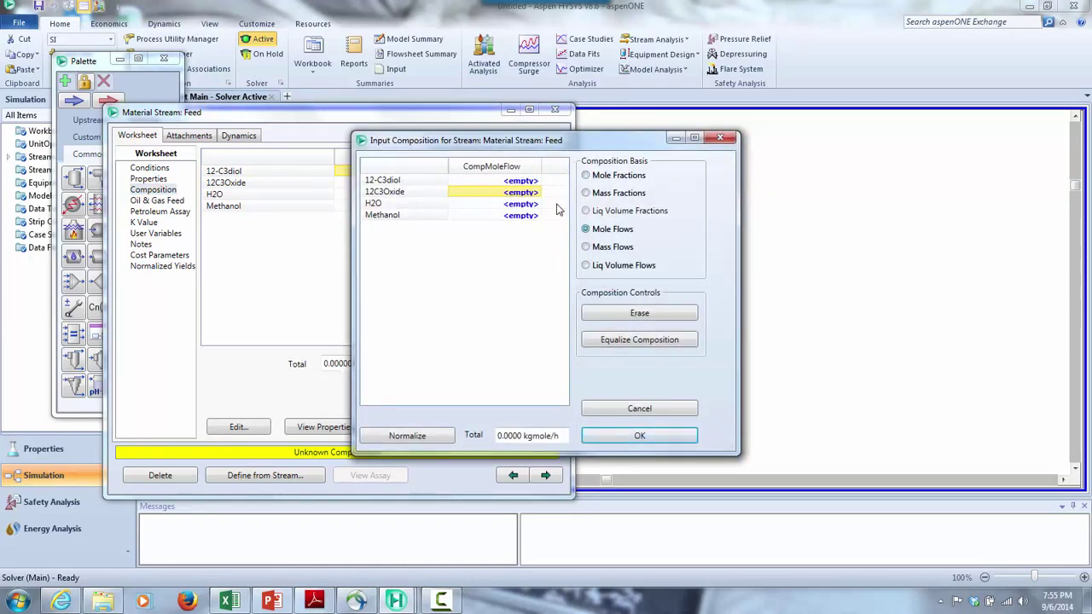
# Set the Feed stream's mole flows to 0 kgmole/h for 12-C3diol and 18.712 kgmole/h for 12C3Oxide
pyautogui.click(530, 182)
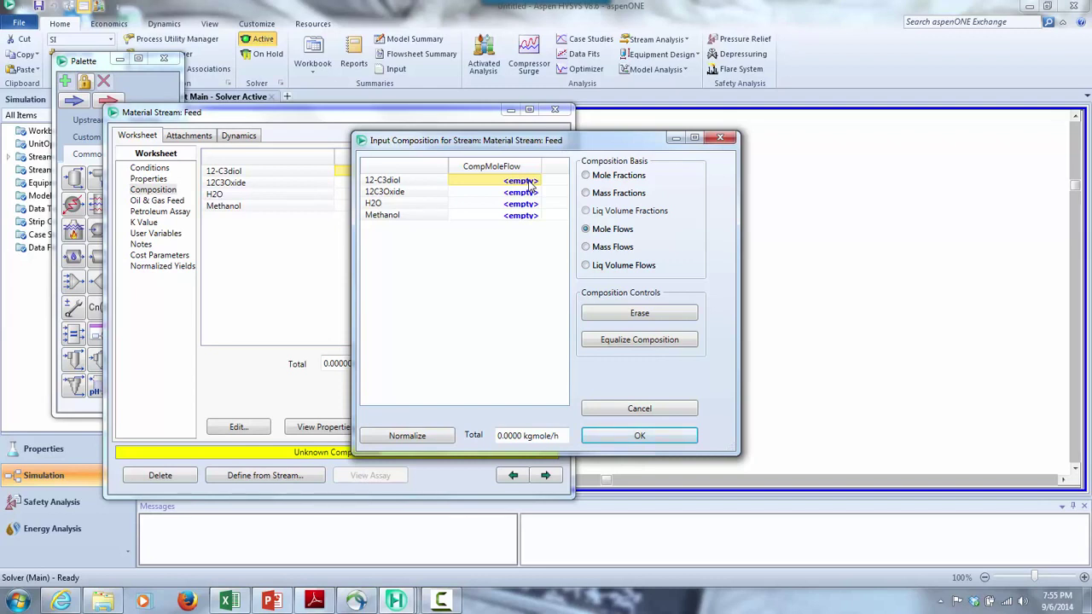
pyautogui.write('0')
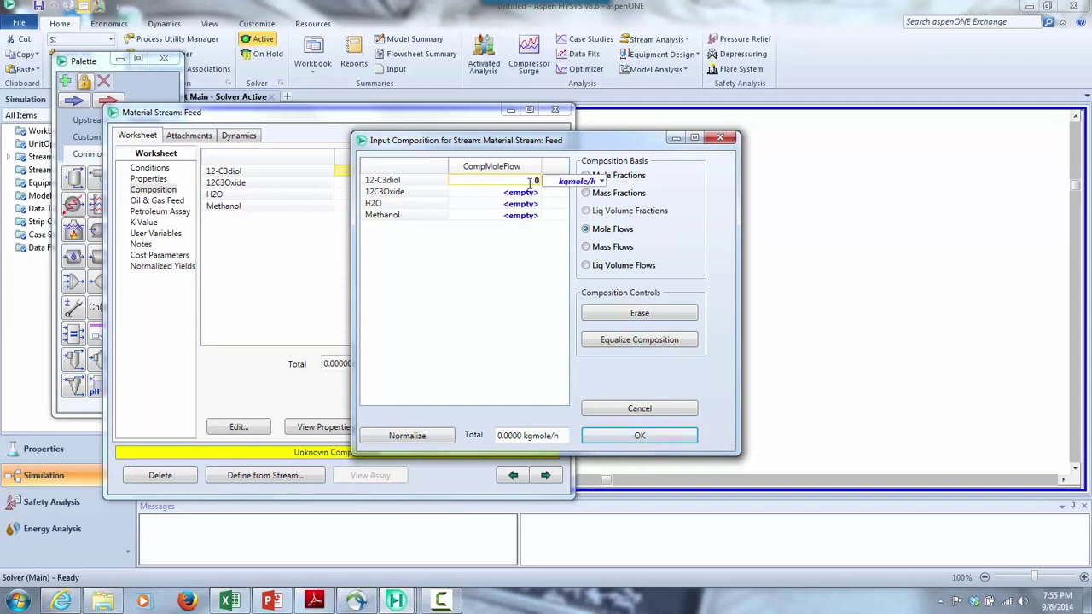
pyautogui.click(530, 194)
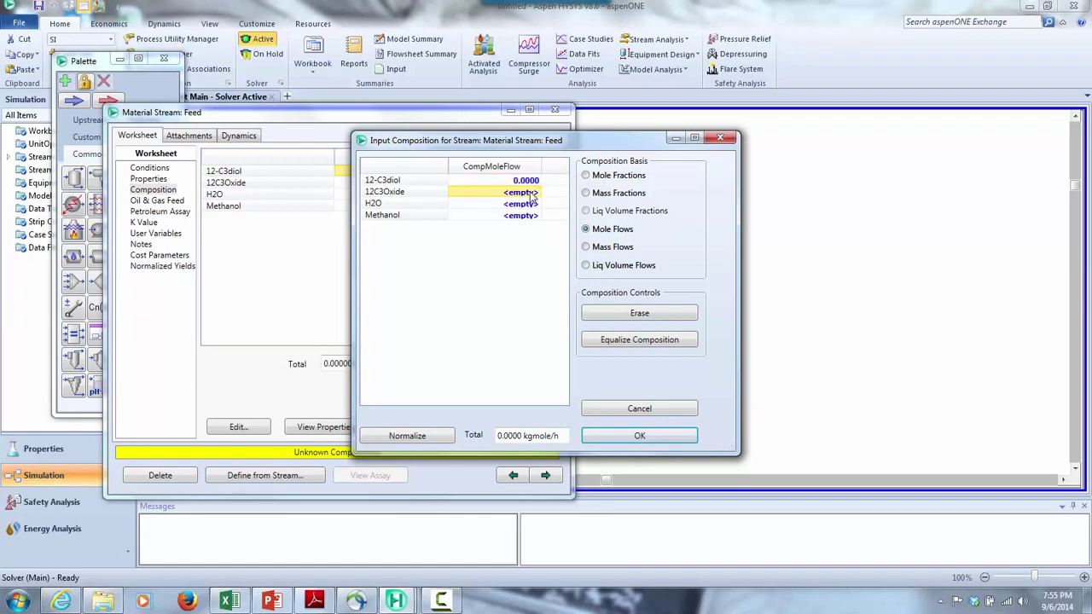
pyautogui.write('18')
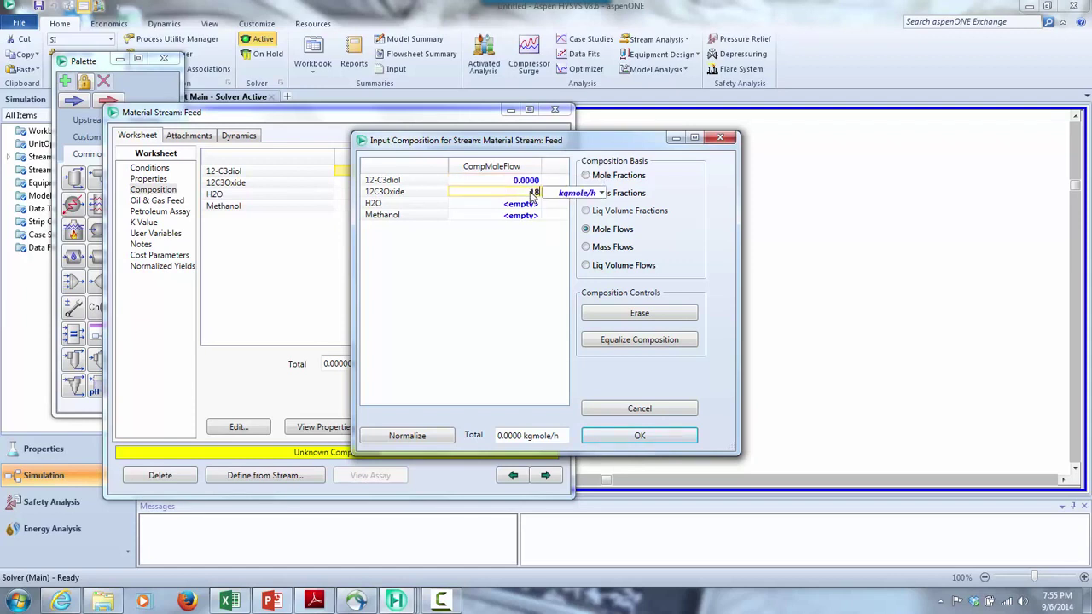
pyautogui.write('.712')
# Set the Feed stream's mole flows to 32.73 kgmole/h for Methanol and 500 kgmole/h for H2O, accept the composition and close the stream
pyautogui.click(517, 218)
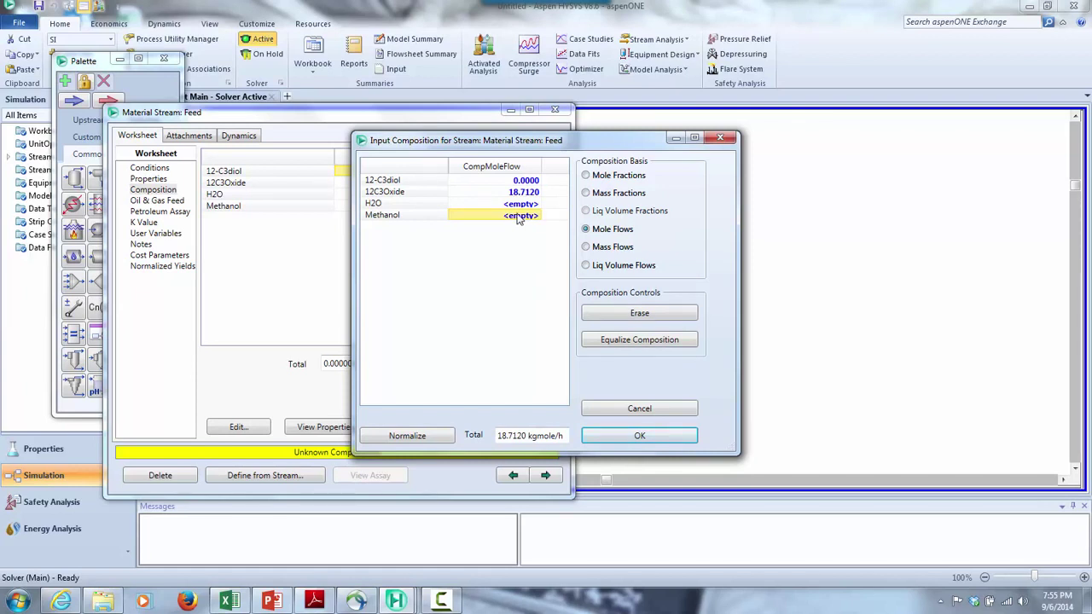
pyautogui.write('32')
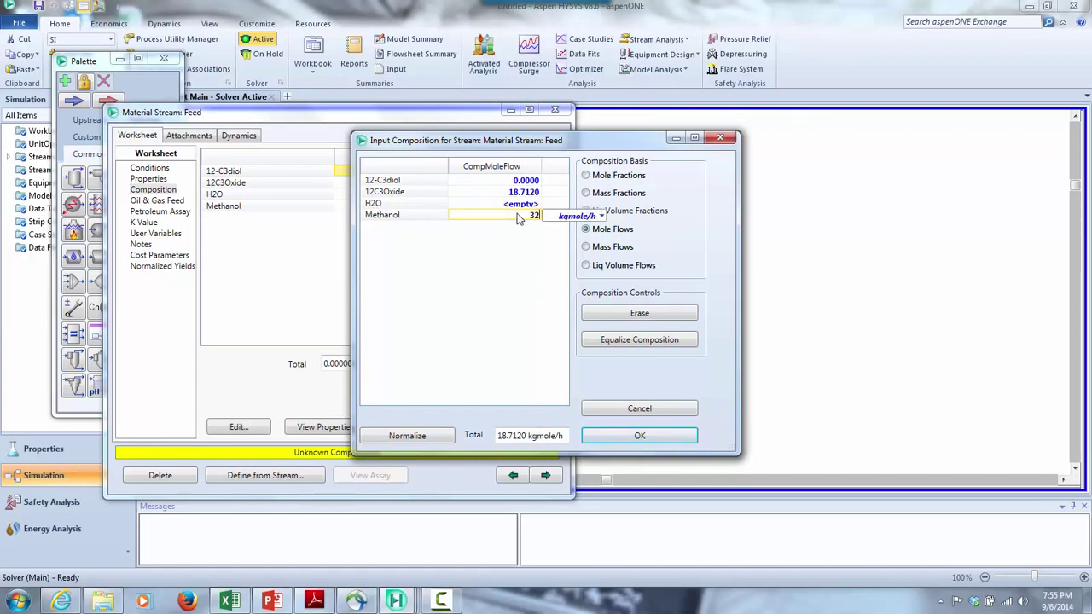
pyautogui.write('.73')
pyautogui.click(515, 207)
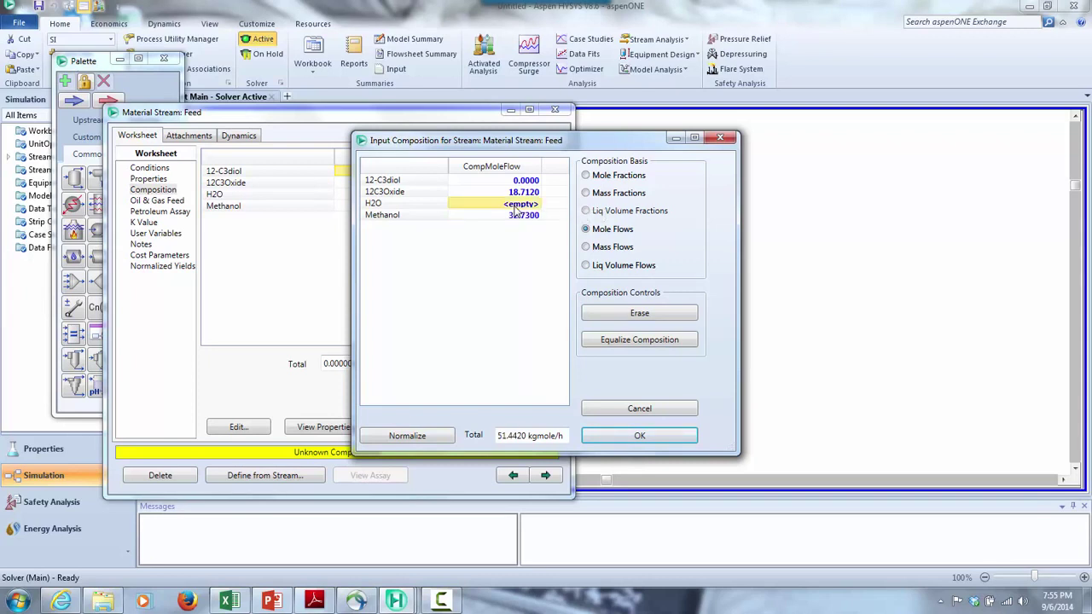
pyautogui.write('500')
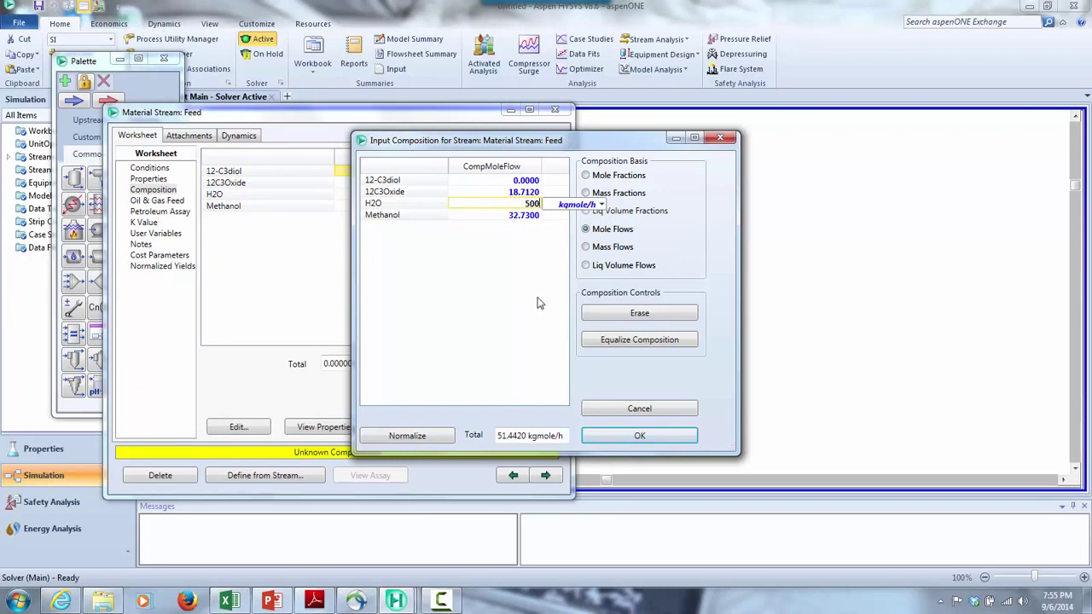
pyautogui.press('Return')
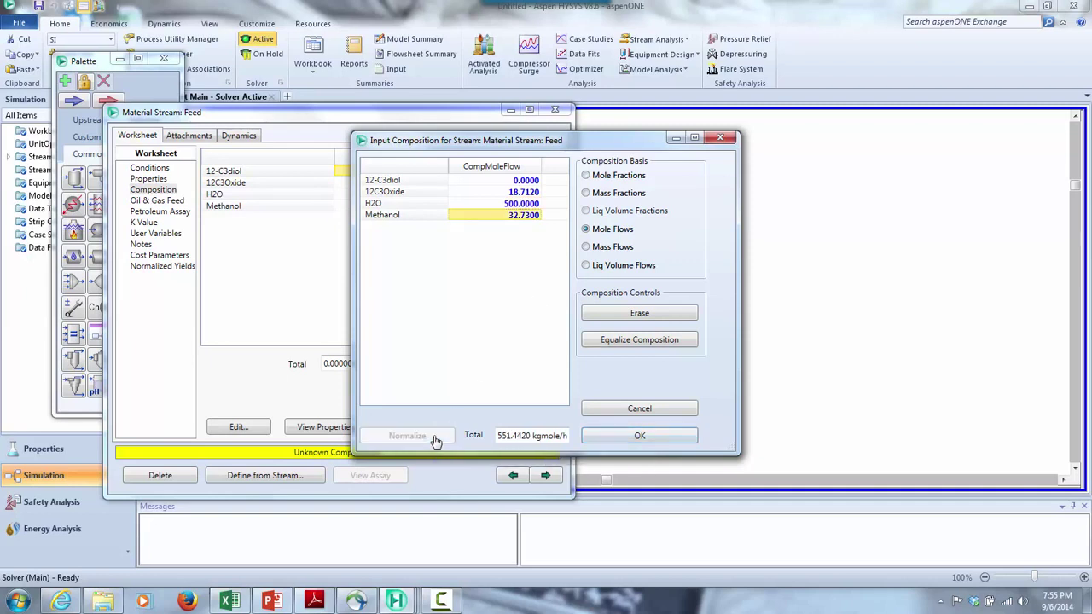
pyautogui.click(631, 437)
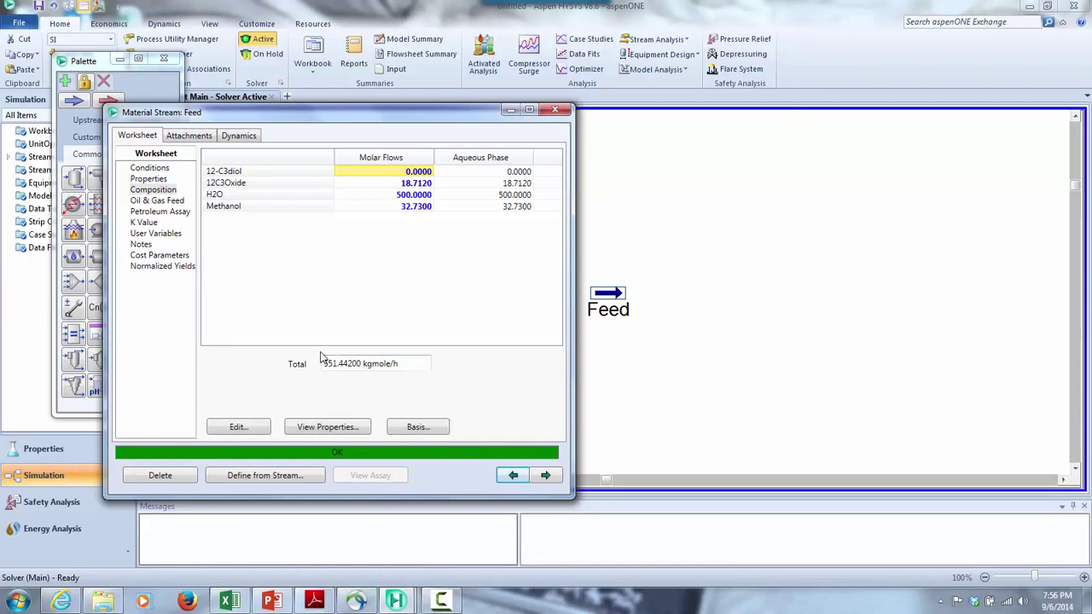
pyautogui.click(161, 170)
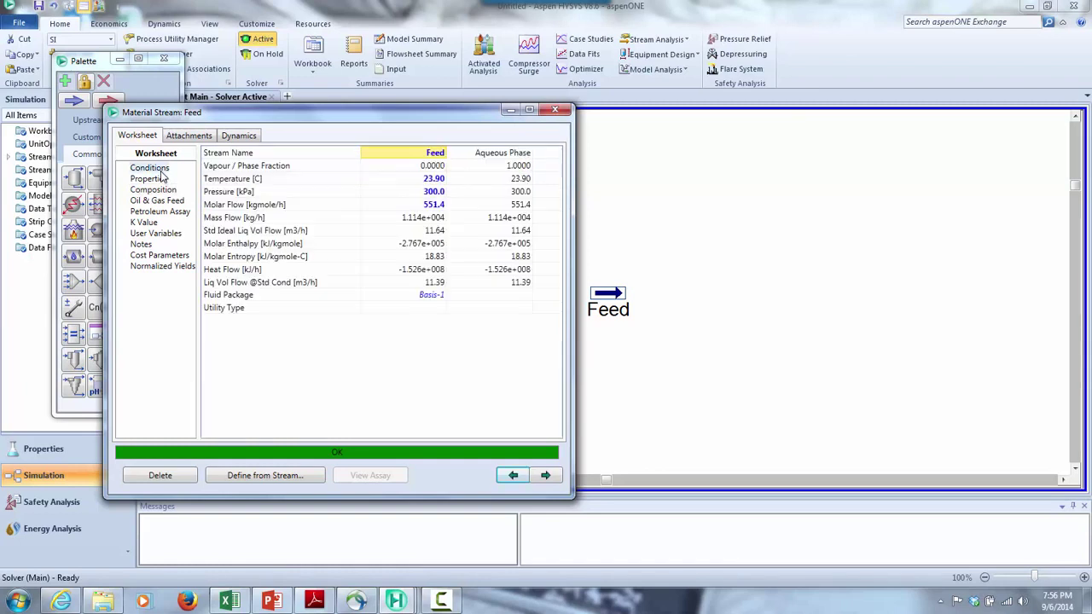
pyautogui.click(555, 109)
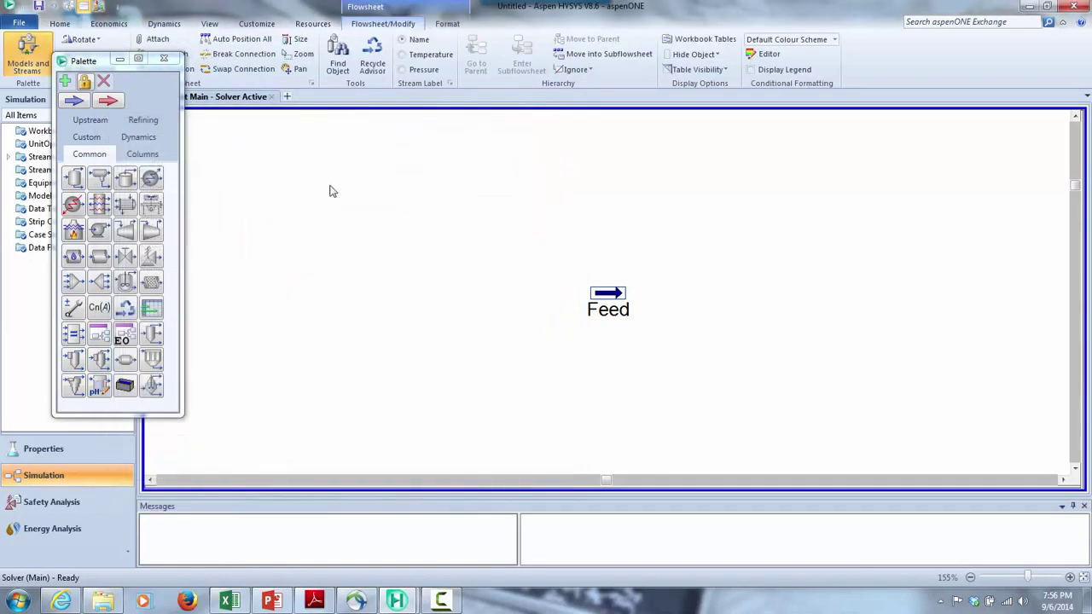
# Return to the properties environment and add a new reaction set
pyautogui.click(34, 452)
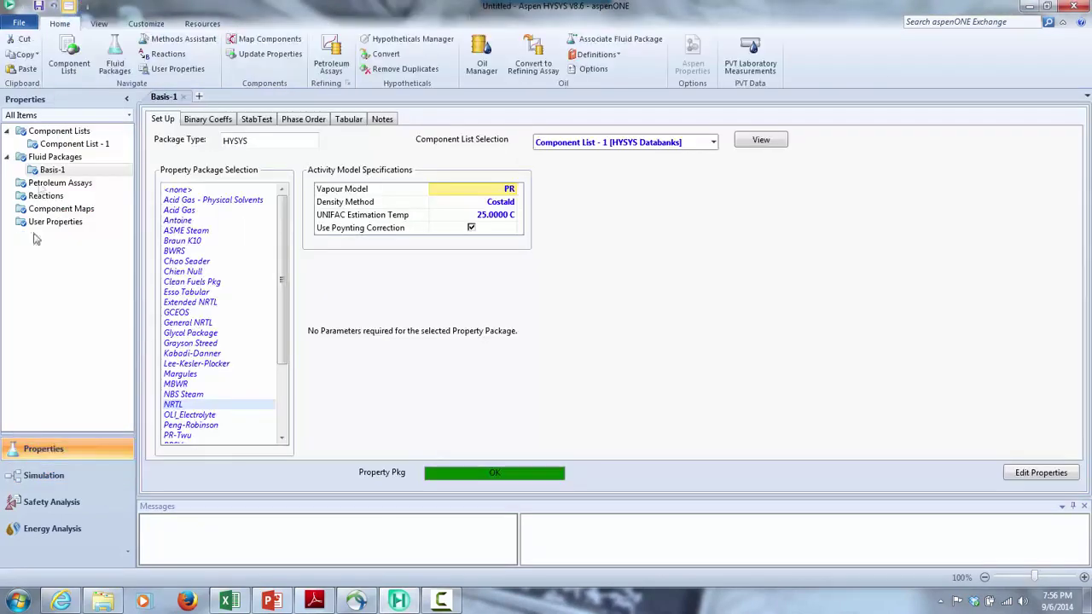
pyautogui.click(35, 198)
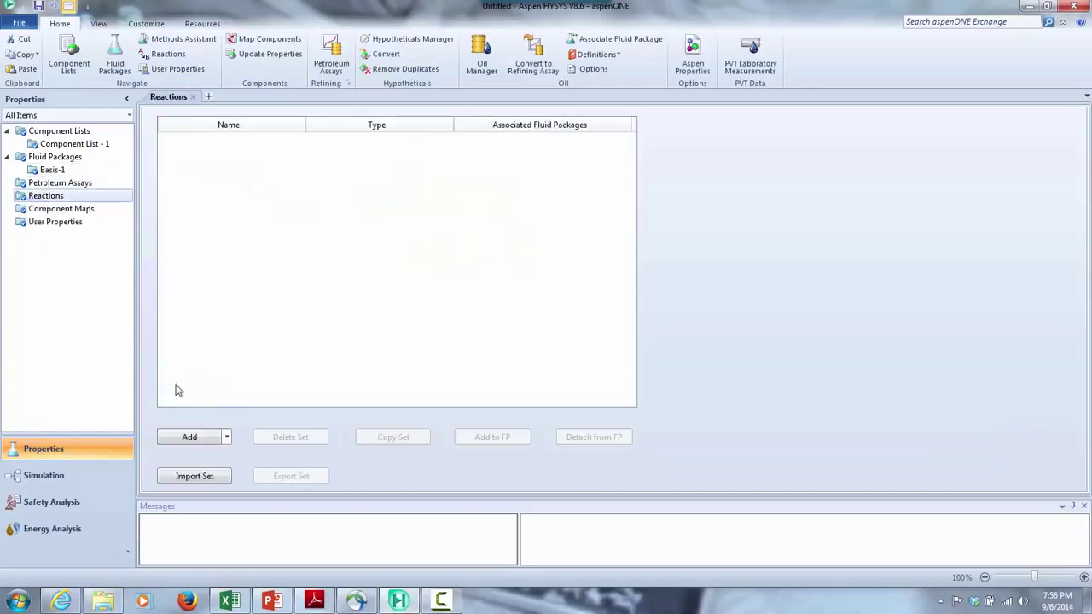
pyautogui.click(190, 436)
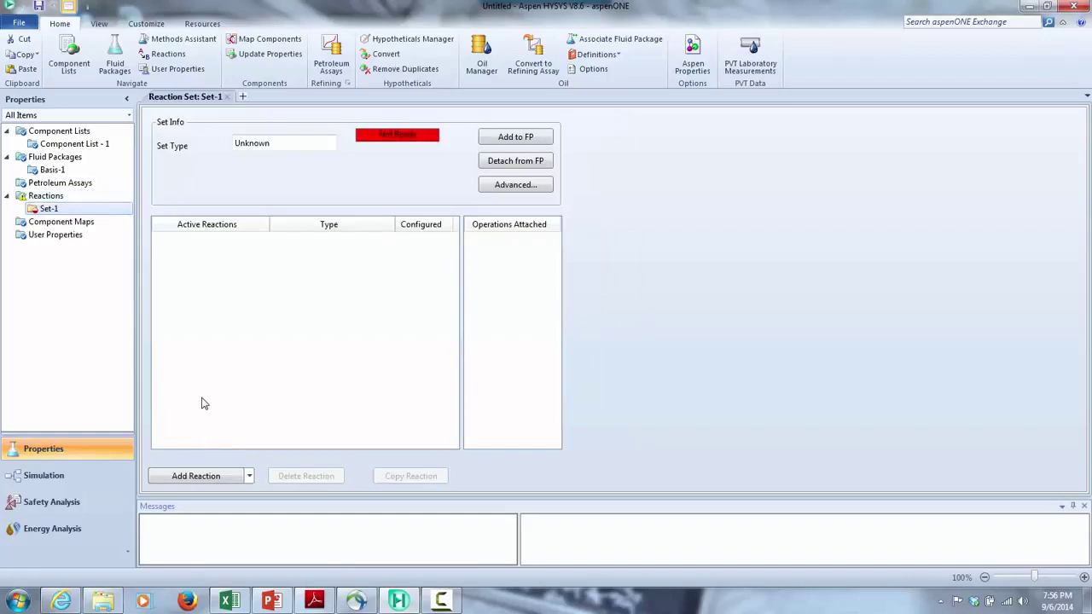
pyautogui.click(315, 146)
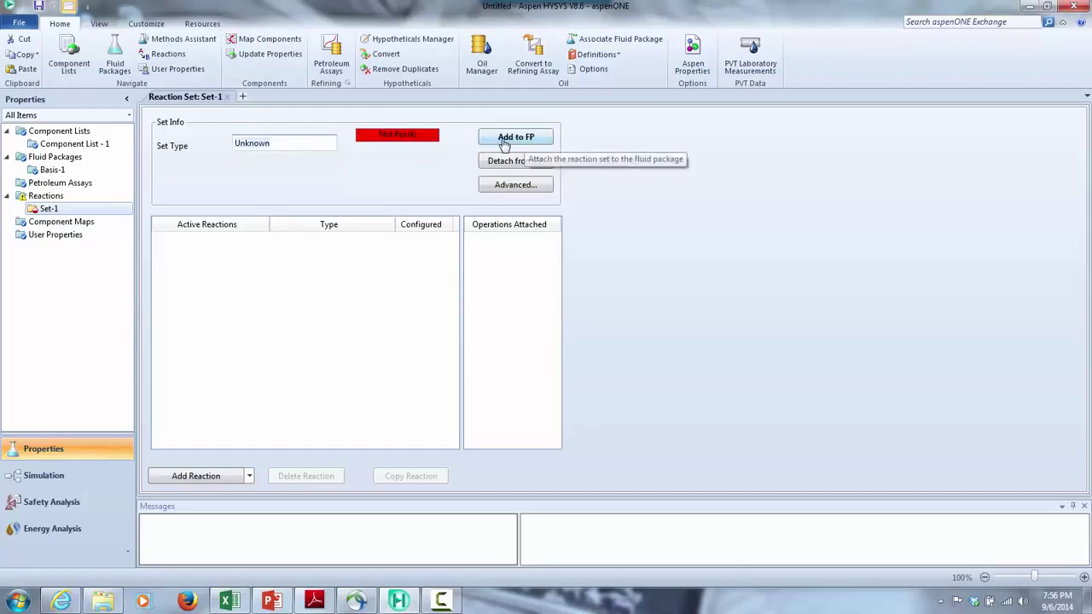
# Add a Kinetic reaction from the Hysys reactant source to the new reaction set
pyautogui.click(196, 480)
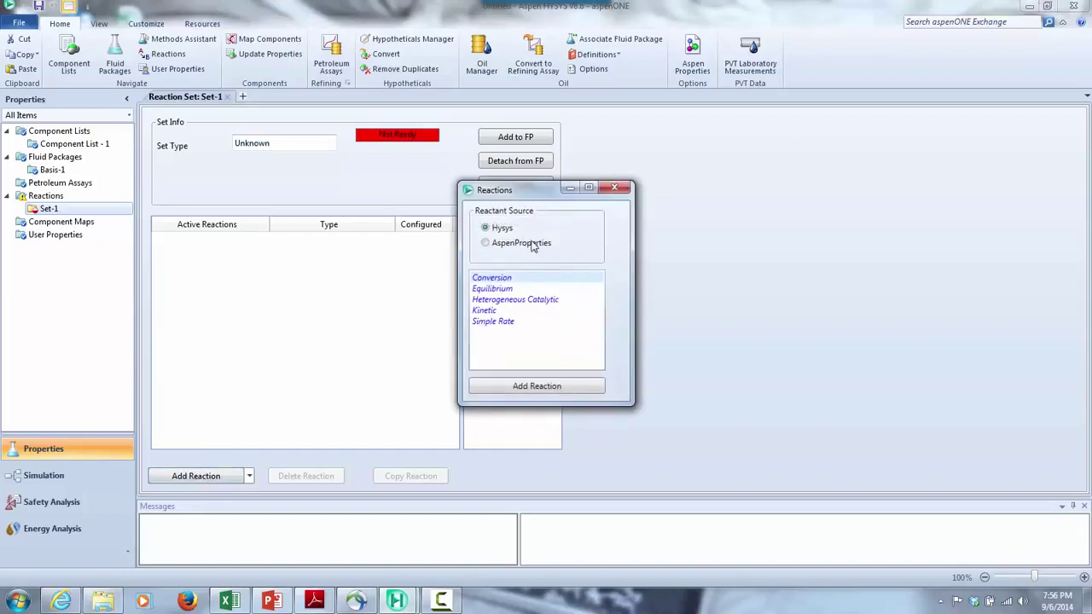
pyautogui.click(499, 312)
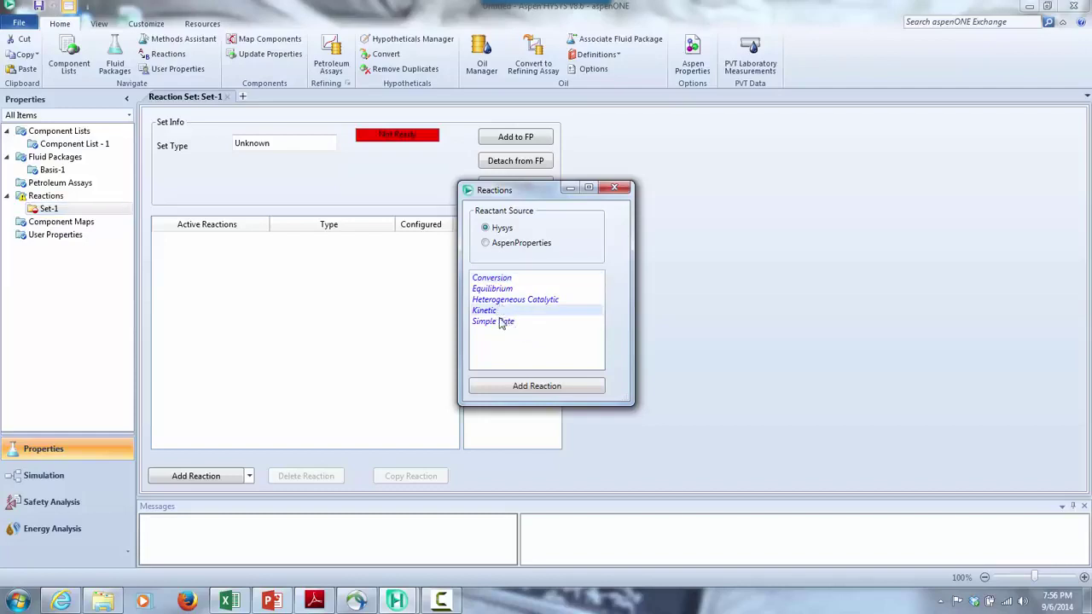
pyautogui.click(523, 388)
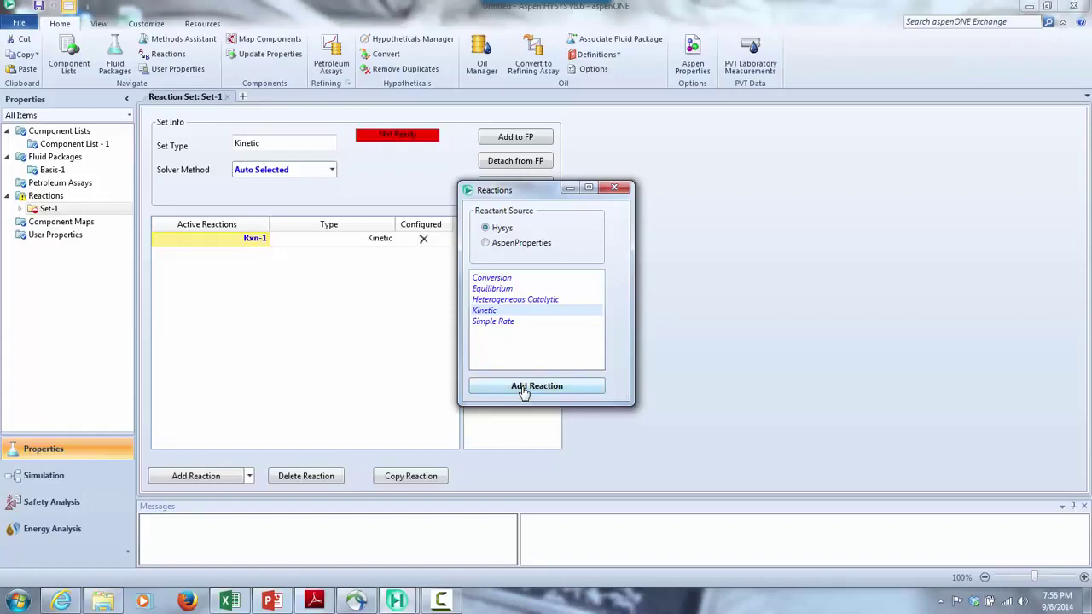
pyautogui.click(618, 193)
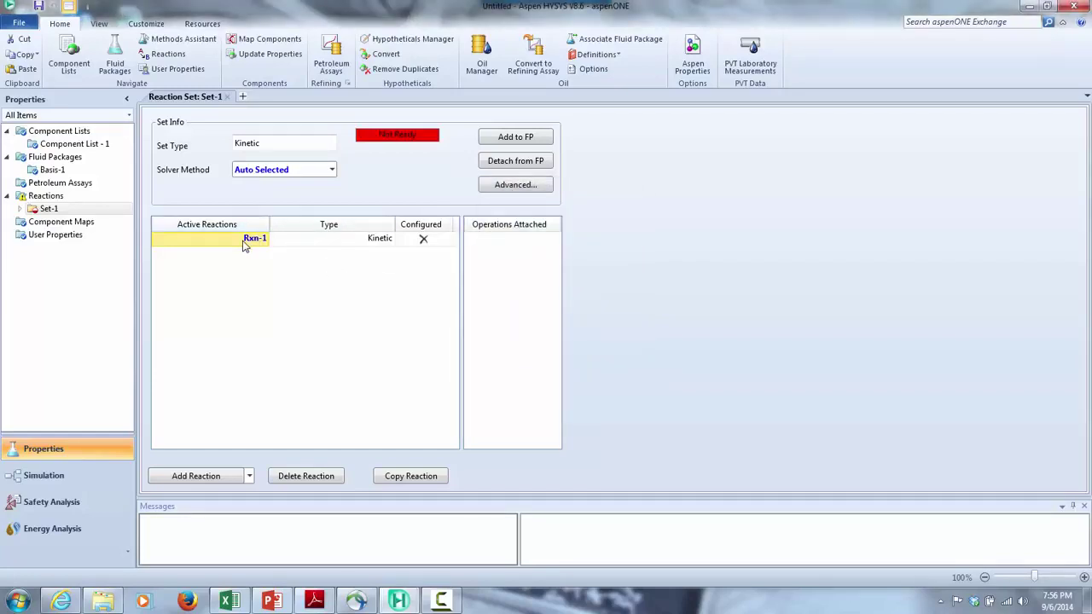
# Open the kinetic reaction for editing and add 12C3Oxide, H2O and 12-C3diol as its components
pyautogui.doubleClick(253, 239)
pyautogui.click(95, 86)
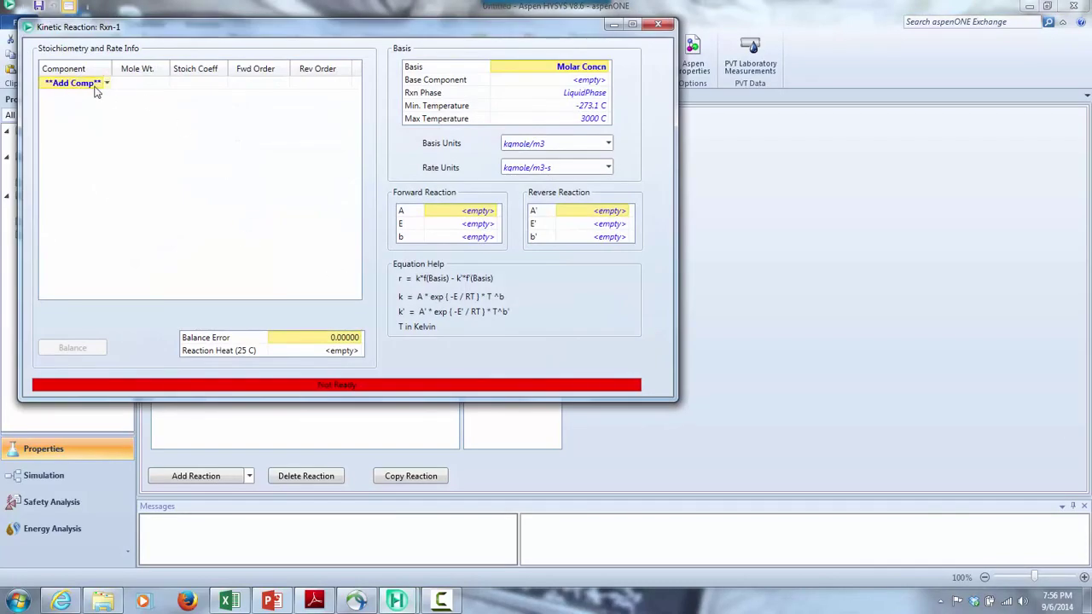
pyautogui.click(107, 84)
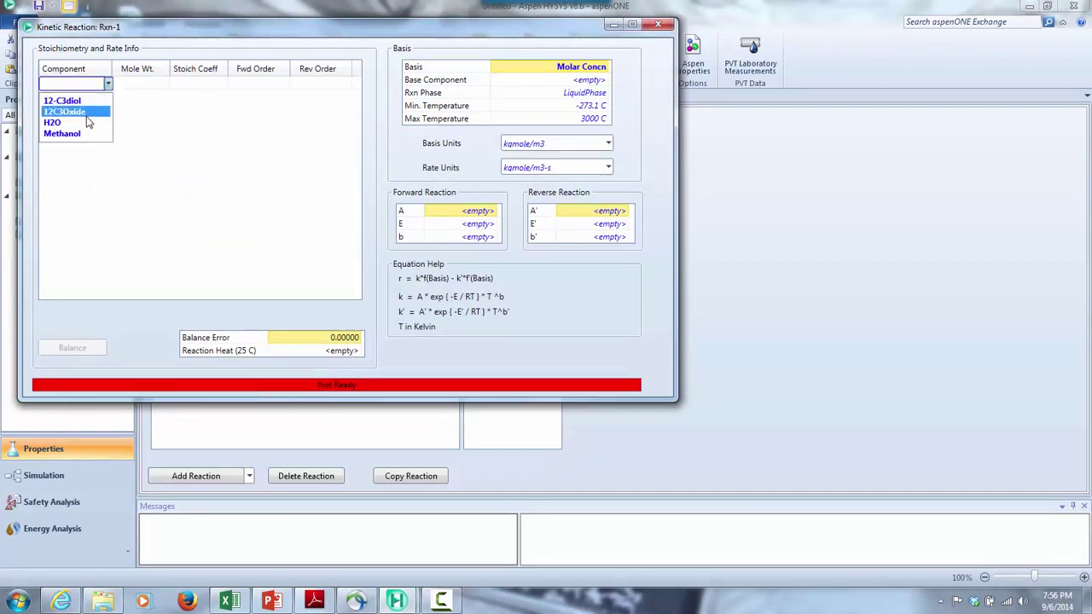
pyautogui.click(88, 114)
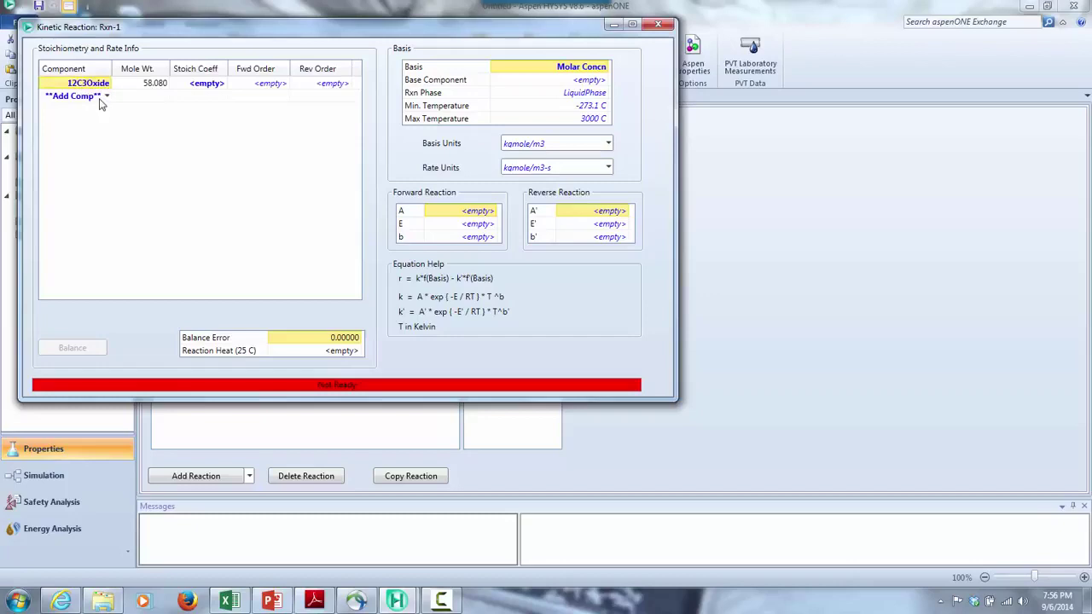
pyautogui.click(101, 98)
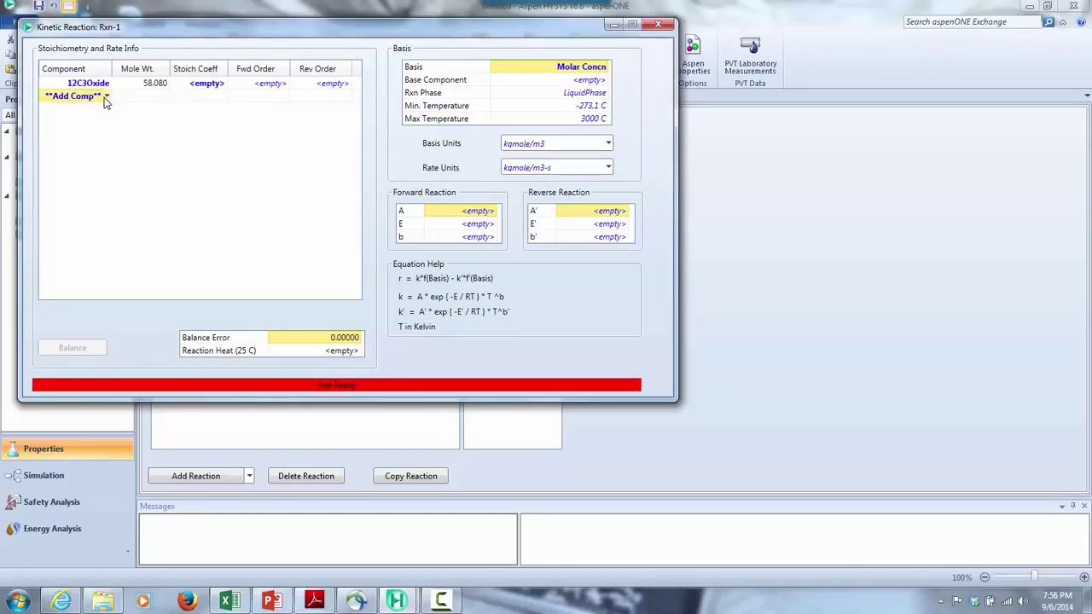
pyautogui.click(105, 96)
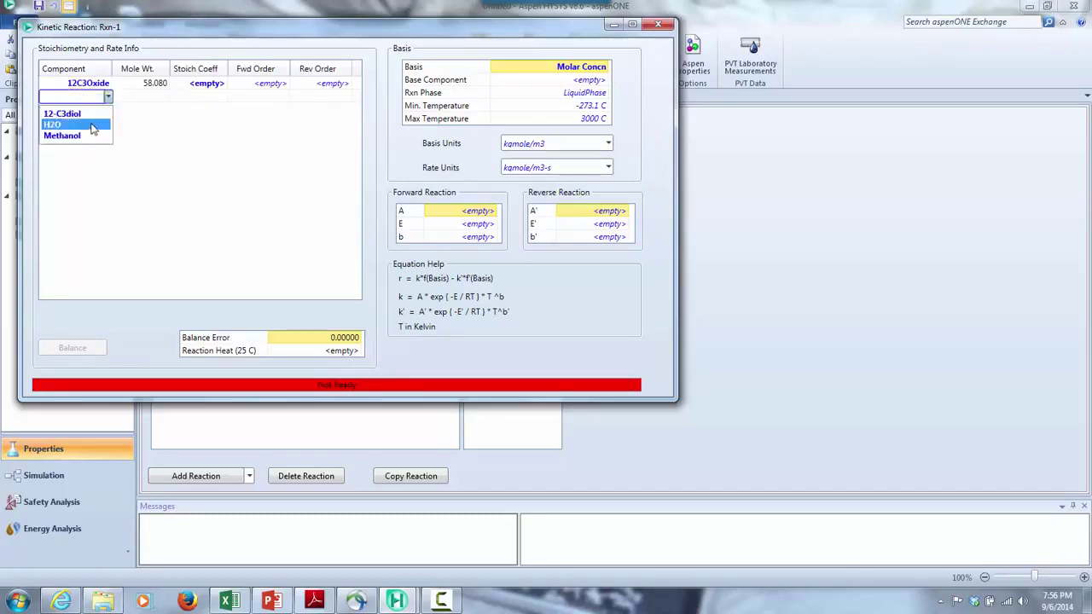
pyautogui.click(93, 128)
pyautogui.click(104, 114)
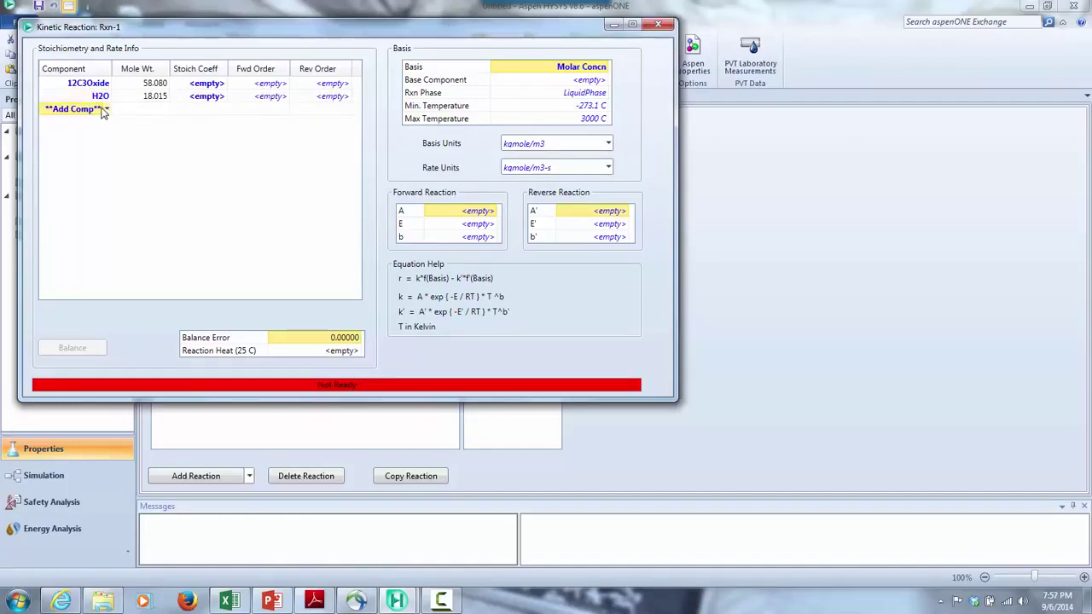
pyautogui.click(107, 109)
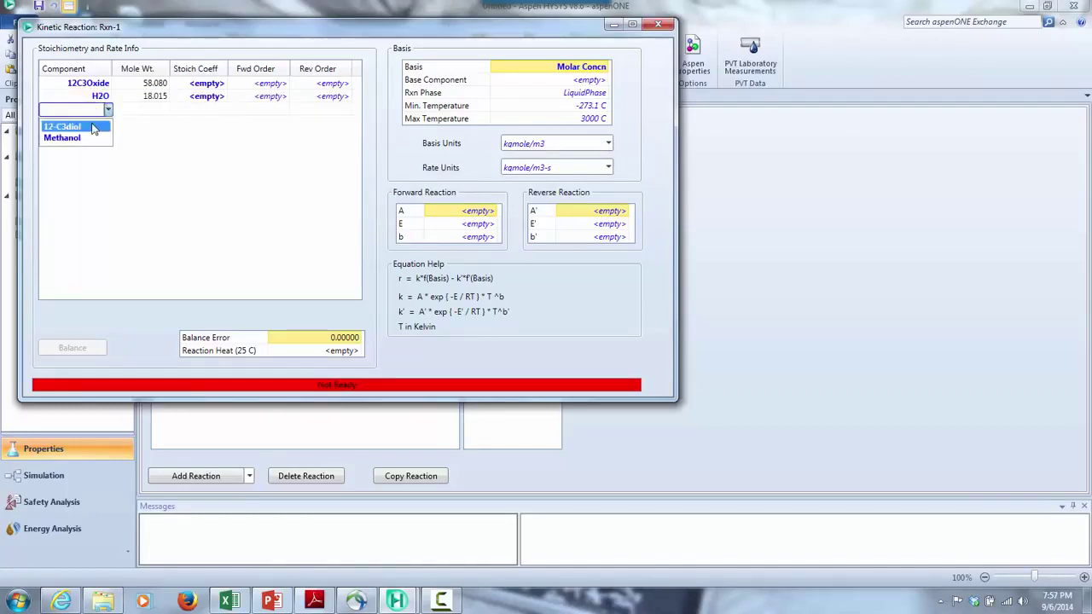
pyautogui.click(85, 126)
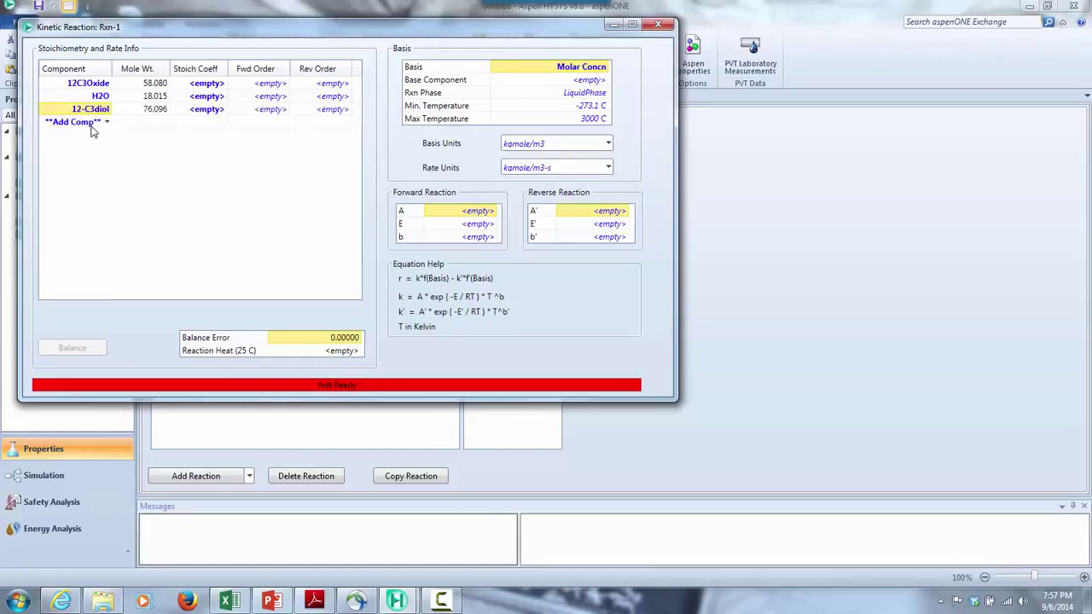
# Set the stoichiometric coefficients of 12C3Oxide and H2O to -1 and balance the reaction for the 12-C3diol coefficient
pyautogui.click(203, 85)
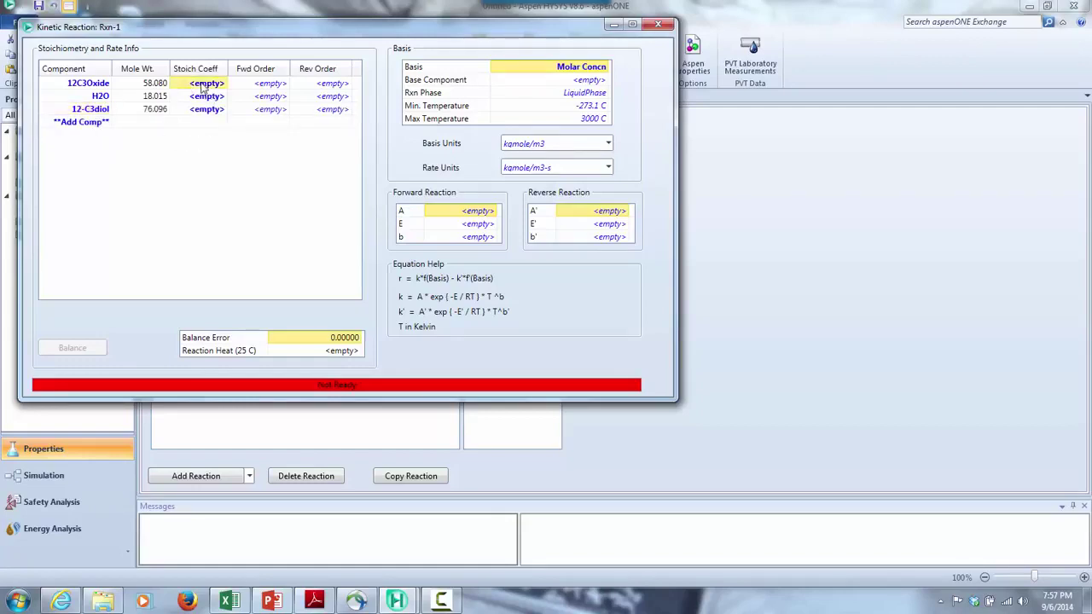
pyautogui.write('-1')
pyautogui.press('Return')
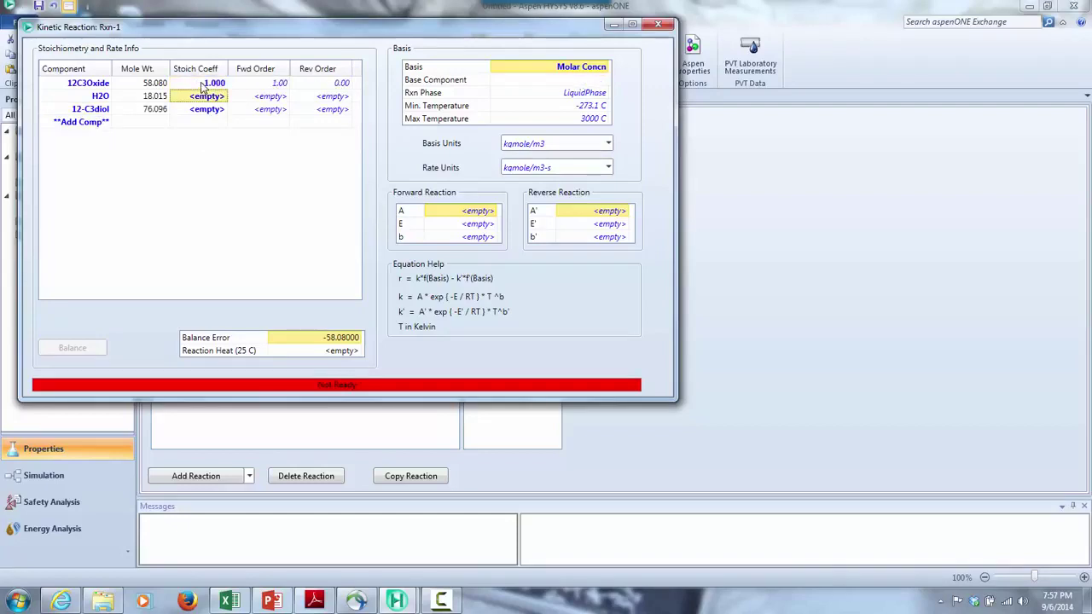
pyautogui.write('-1')
pyautogui.press('Return')
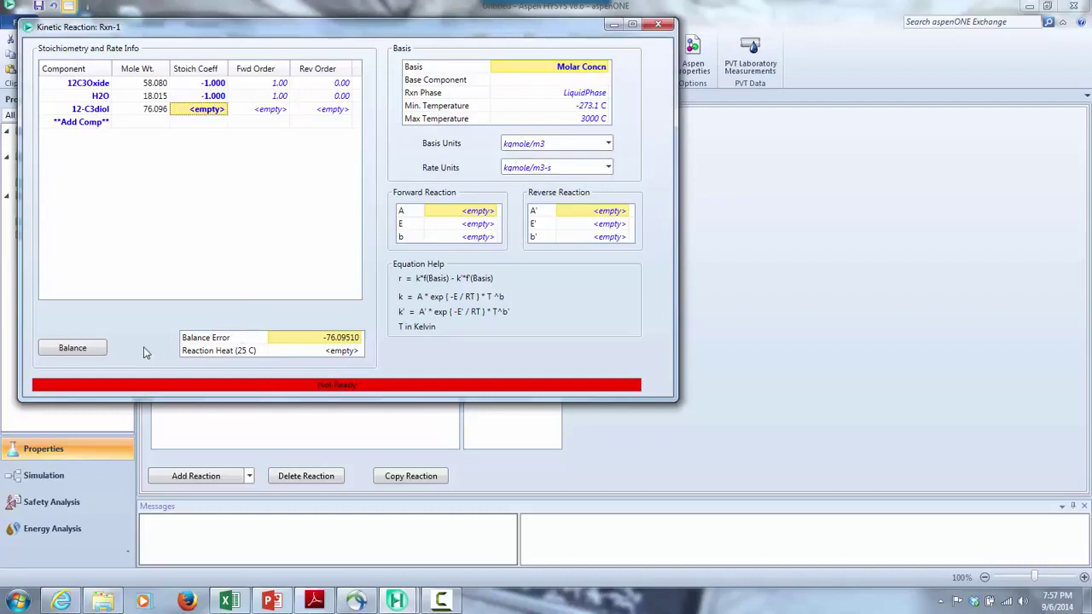
pyautogui.click(92, 354)
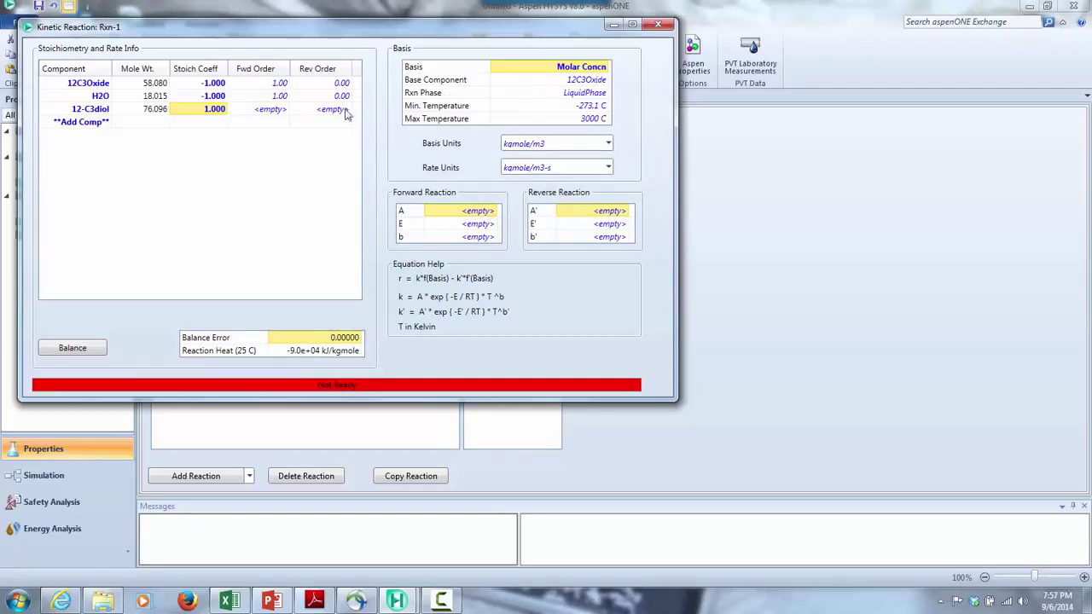
# Try a forward order of 0 for 12C3Oxide in the kinetic reaction
pyautogui.click(282, 84)
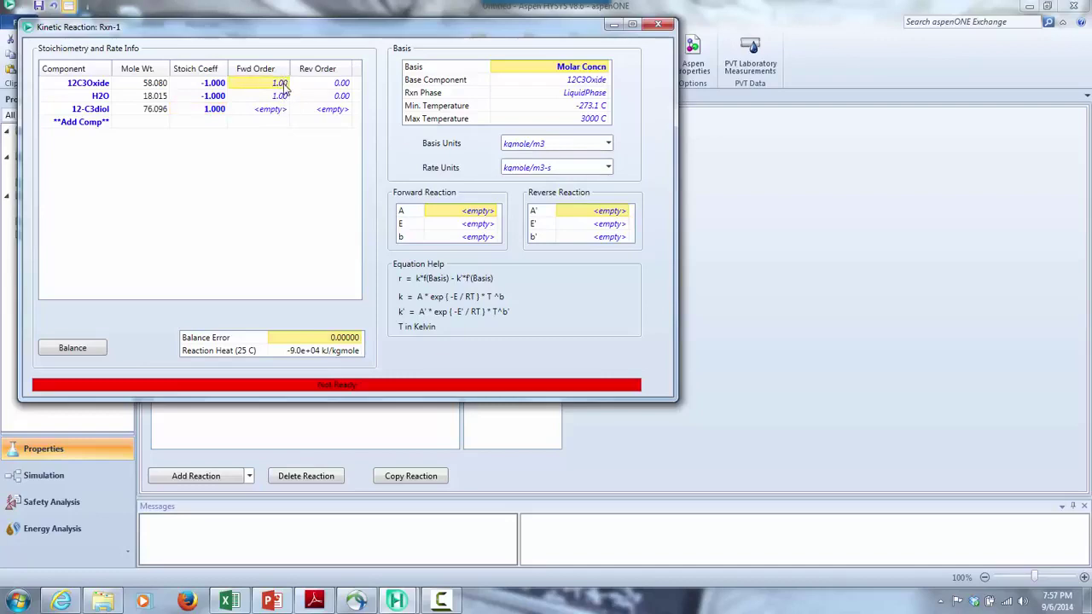
pyautogui.write('0')
pyautogui.press('Return')
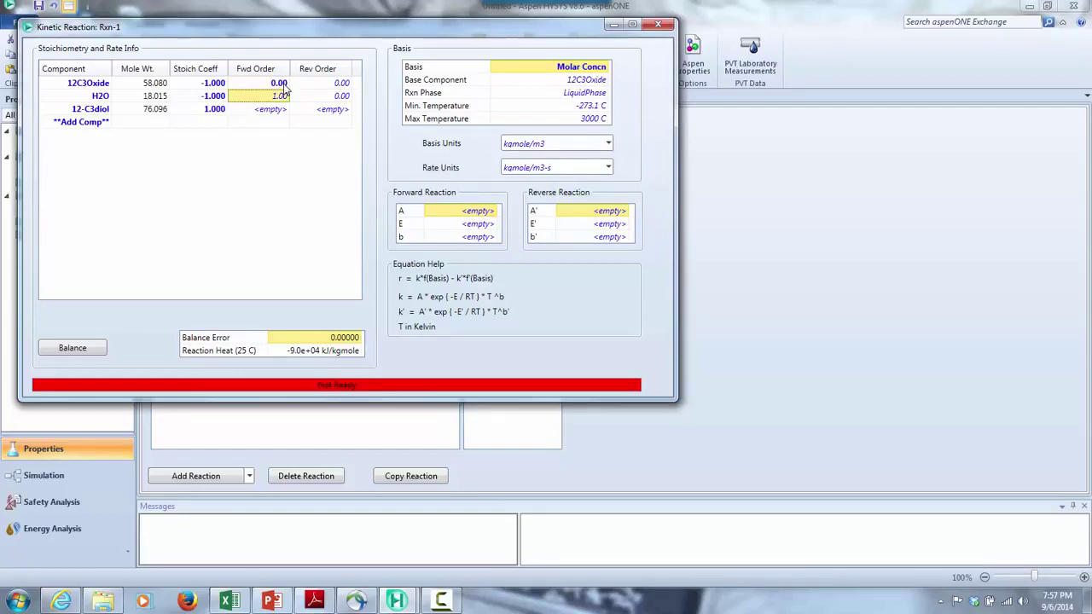
# Set the forward orders to 2 for 12C3Oxide and 0 for H2O and 12-C3diol, and the 12-C3diol reverse order to 0
pyautogui.click(278, 82)
pyautogui.write('2')
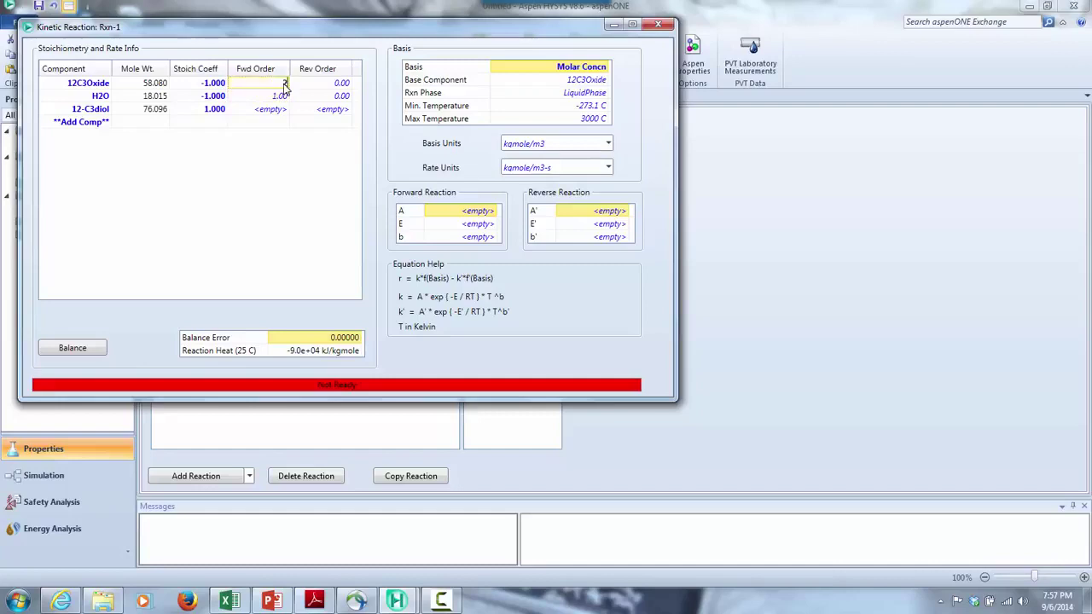
pyautogui.press('Return')
pyautogui.write('0')
pyautogui.press('Return')
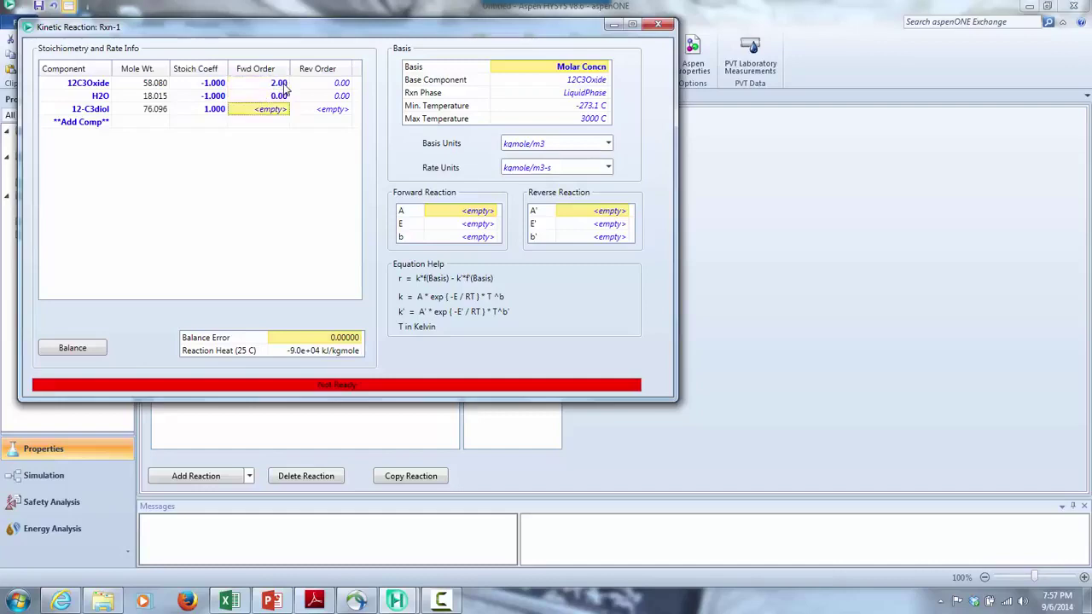
pyautogui.write('0')
pyautogui.press('Return')
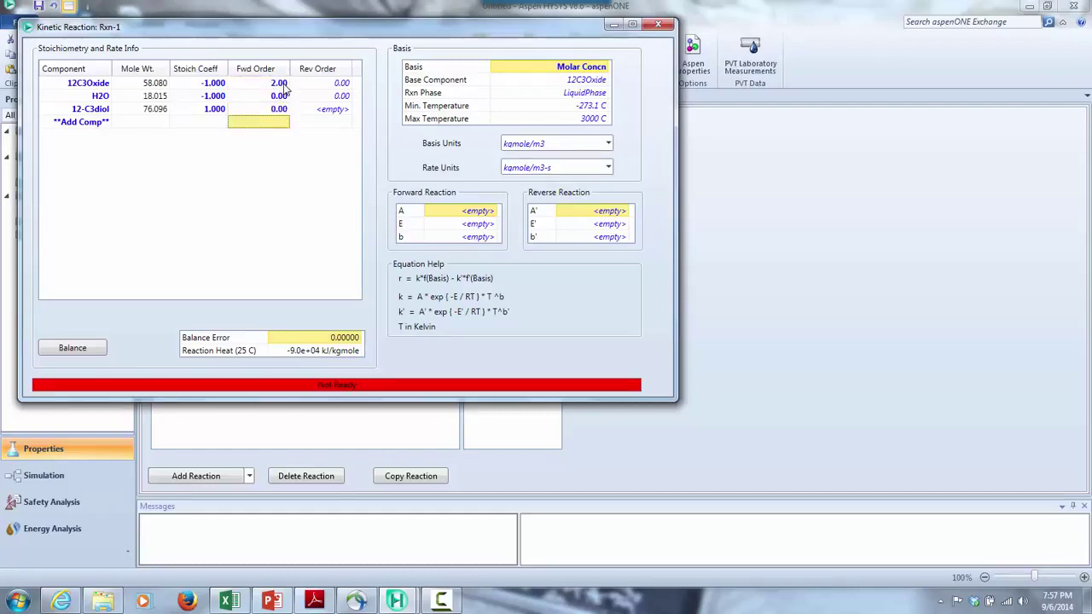
pyautogui.click(320, 110)
pyautogui.write('0')
pyautogui.press('Return')
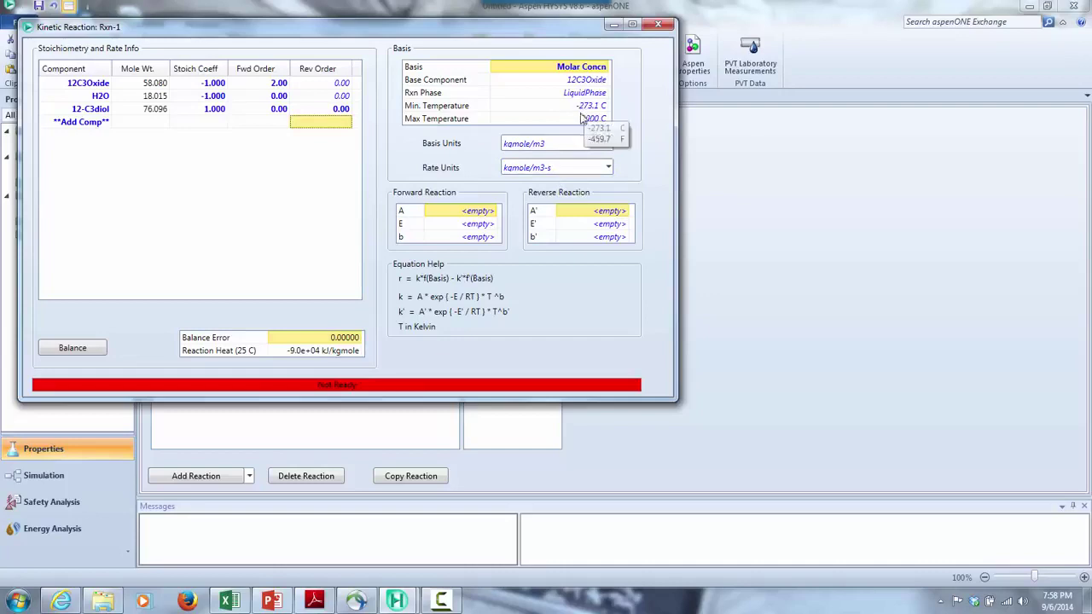
# Set the forward reaction's pre-exponential factor A to 9.1500e+022
pyautogui.click(483, 216)
pyautogui.click(487, 215)
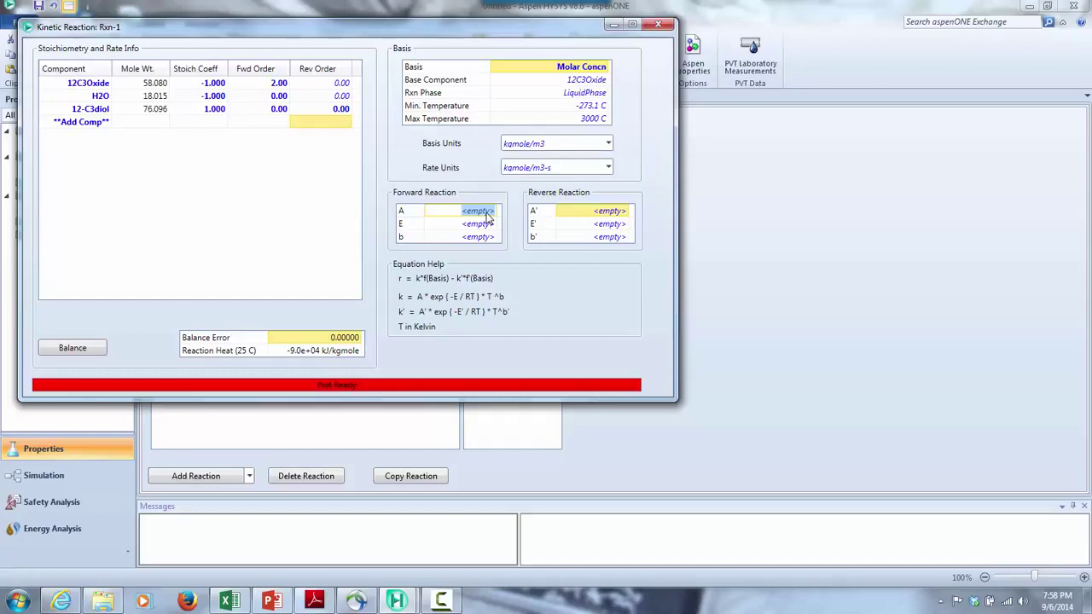
pyautogui.write('9')
pyautogui.write('.1500')
pyautogui.write('e+0')
pyautogui.write('22')
# Set the forward reaction's activation energy E to 1.556e5 kJ/kgmole, declining a negative value
pyautogui.click(482, 228)
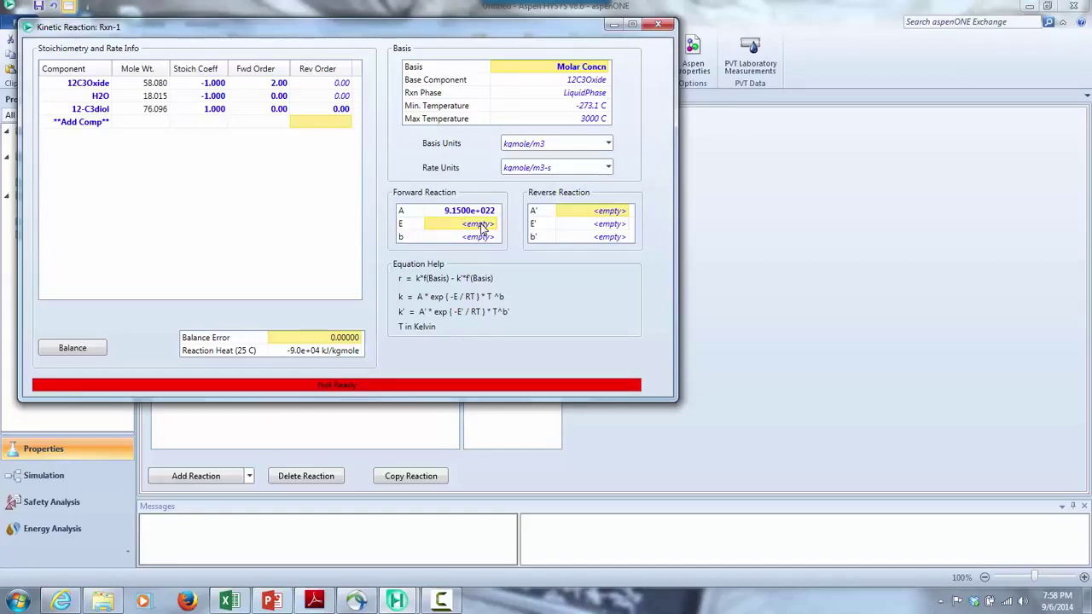
pyautogui.write('8')
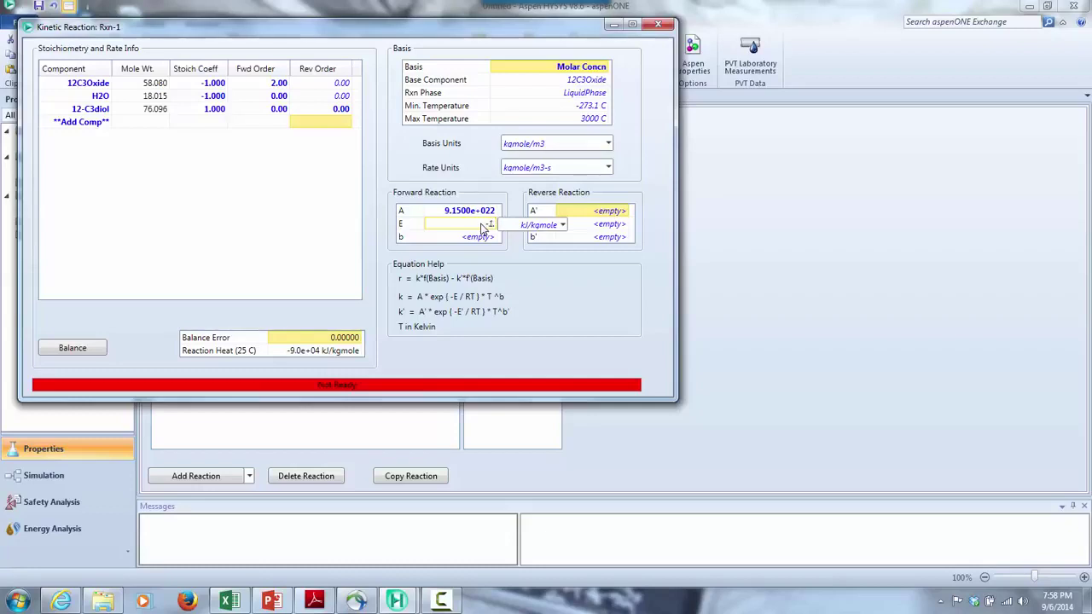
pyautogui.write('58')
pyautogui.write('e')
pyautogui.write('5')
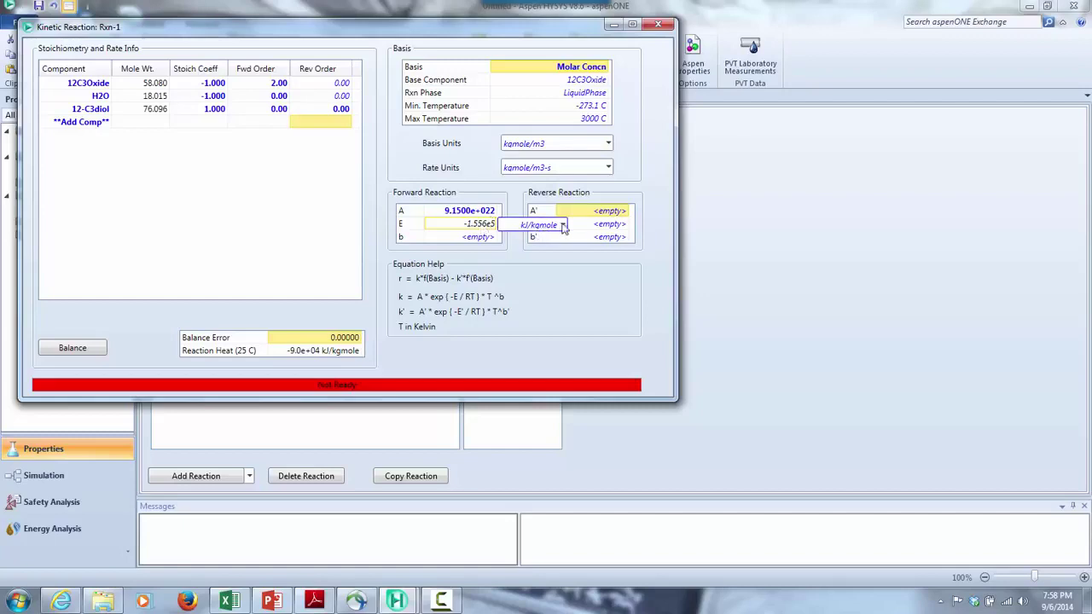
pyautogui.click(565, 226)
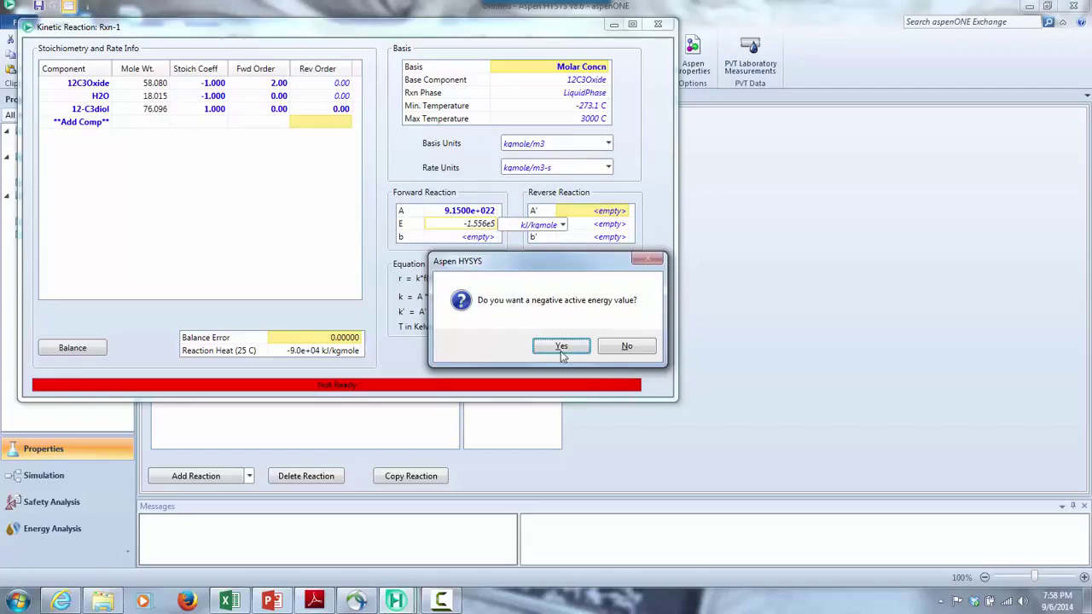
pyautogui.click(560, 347)
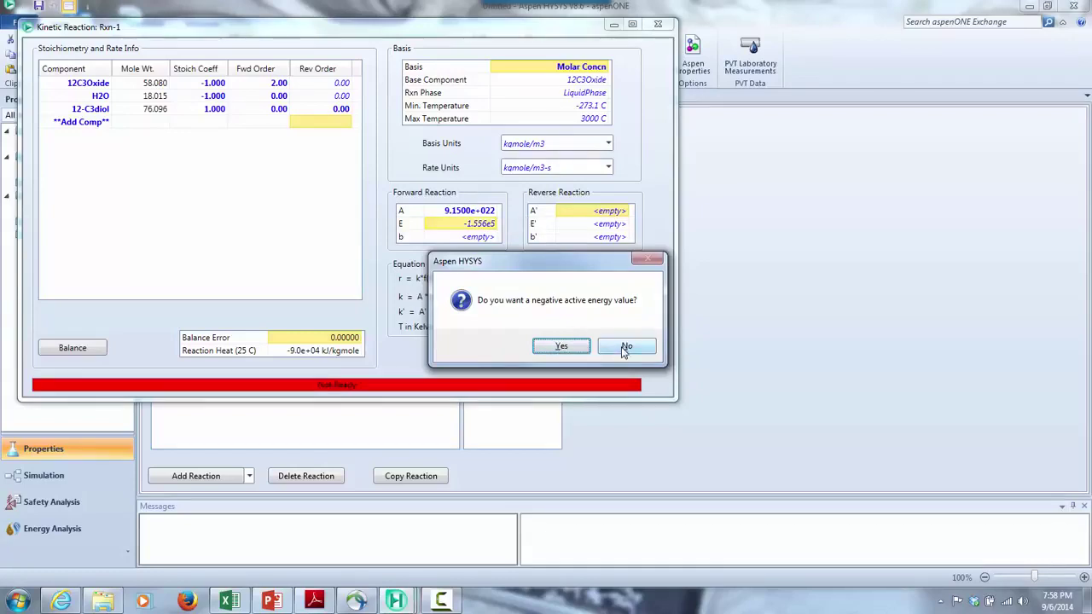
pyautogui.click(625, 348)
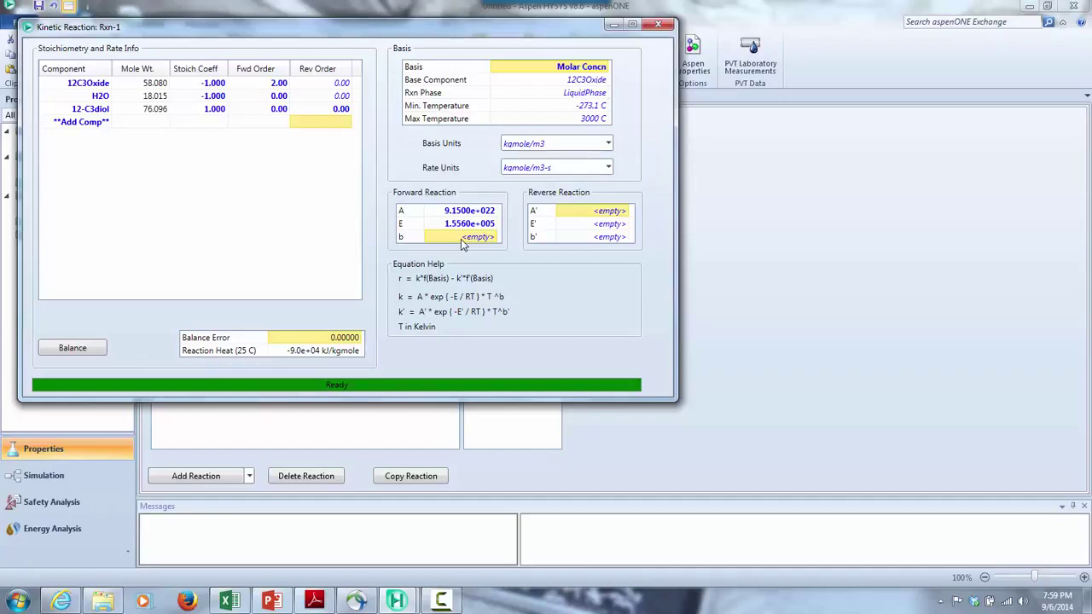
pyautogui.press('Return')
# Close the kinetic reaction and attach reaction set Set-1 to the Basis-1 fluid package
pyautogui.click(669, 23)
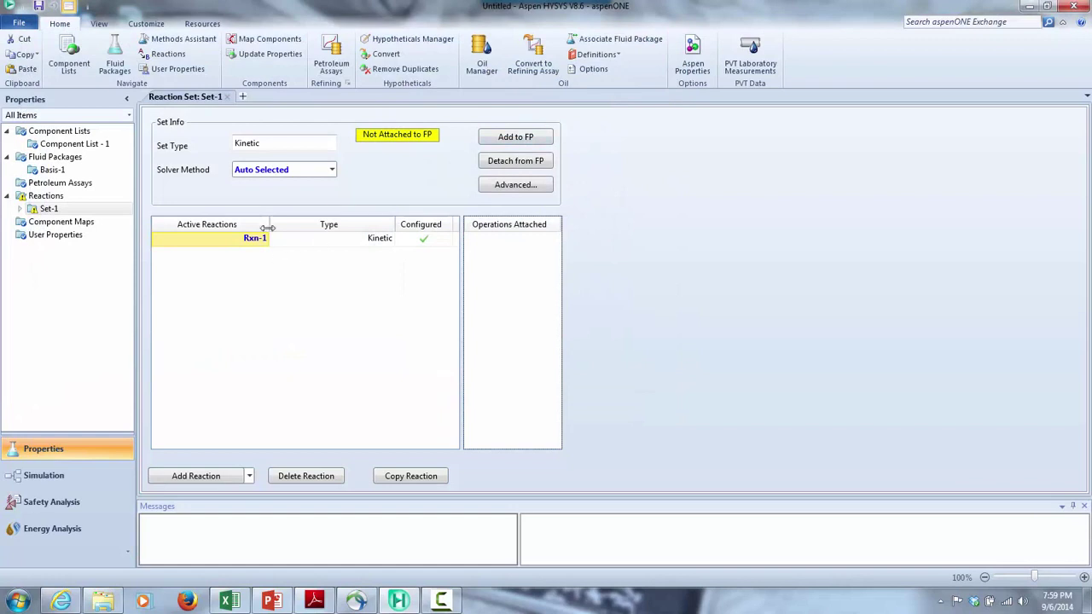
pyautogui.click(499, 138)
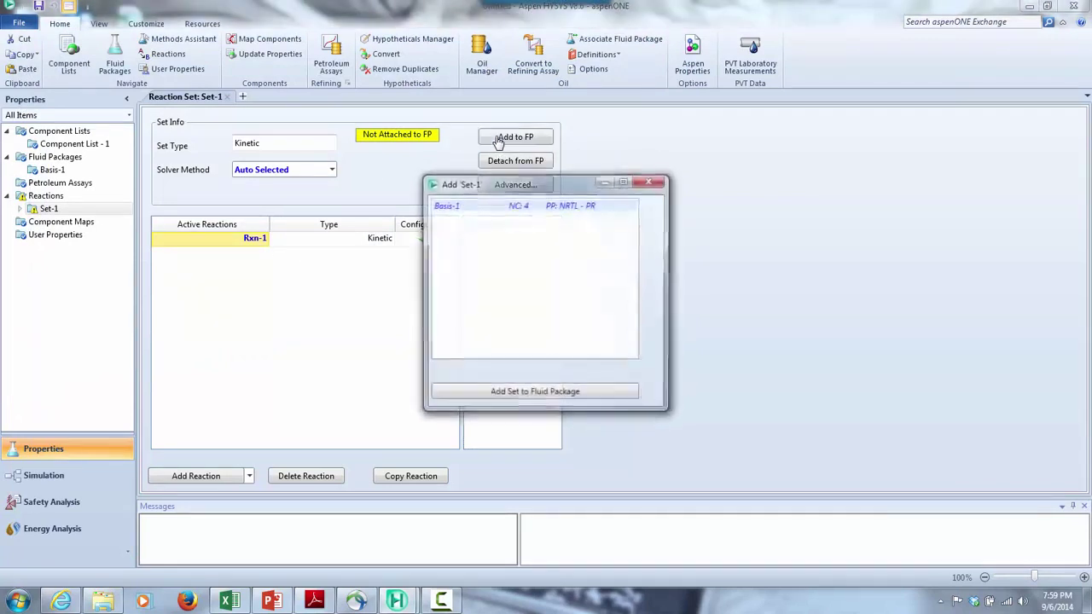
pyautogui.click(530, 394)
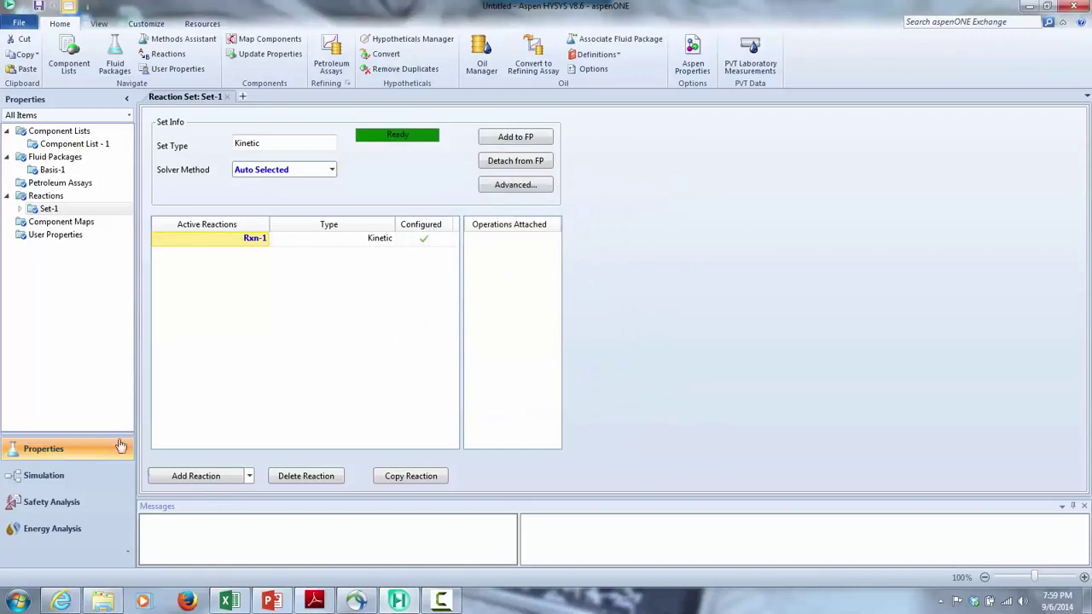
# Switch to the simulation flowsheet and place a continuous stirred tank reactor just downstream of the Feed stream
pyautogui.click(51, 475)
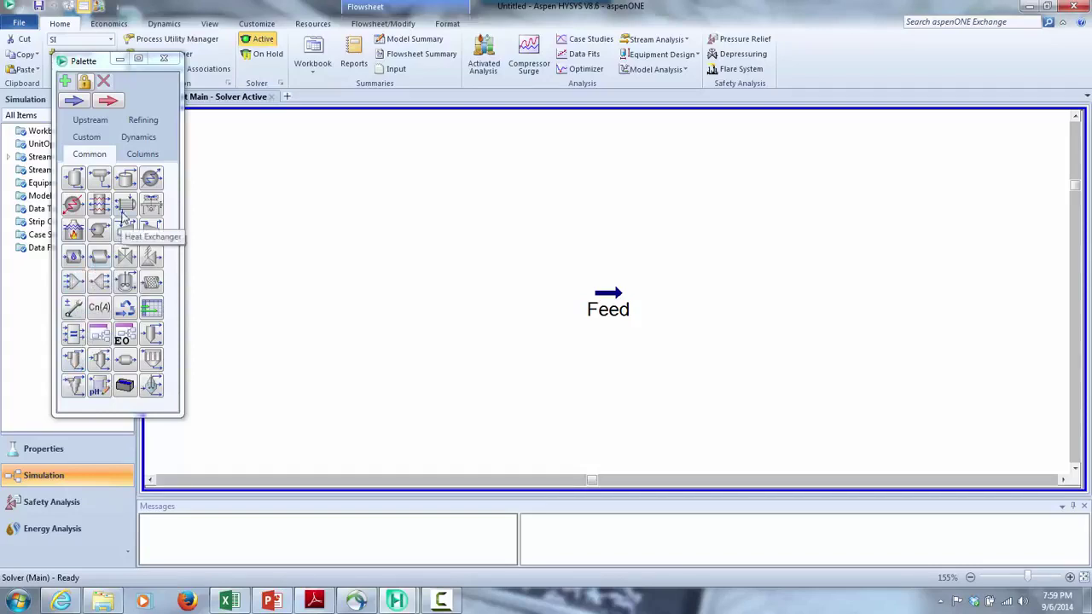
pyautogui.click(127, 283)
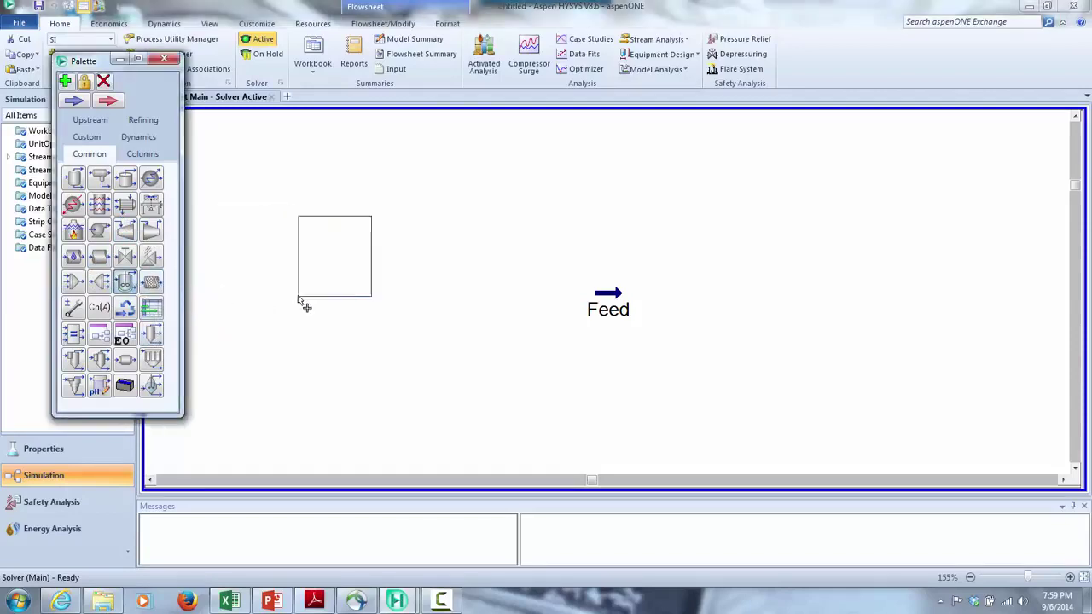
pyautogui.click(647, 328)
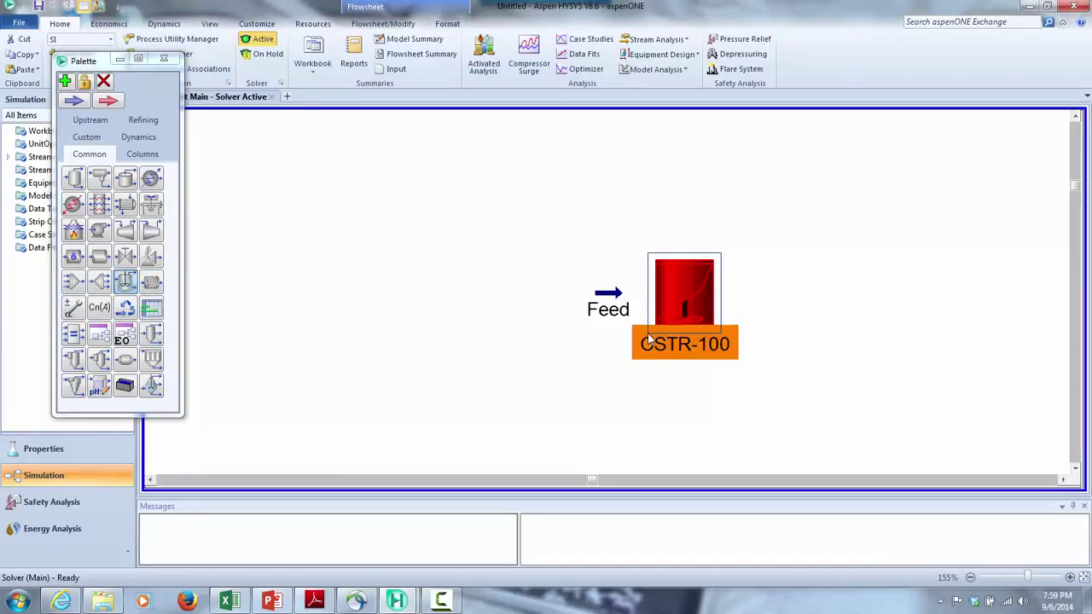
# Connect Feed as the reactor's inlet and create VaporOut as its vapour outlet and LiquidOut as its liquid outlet
pyautogui.doubleClick(676, 312)
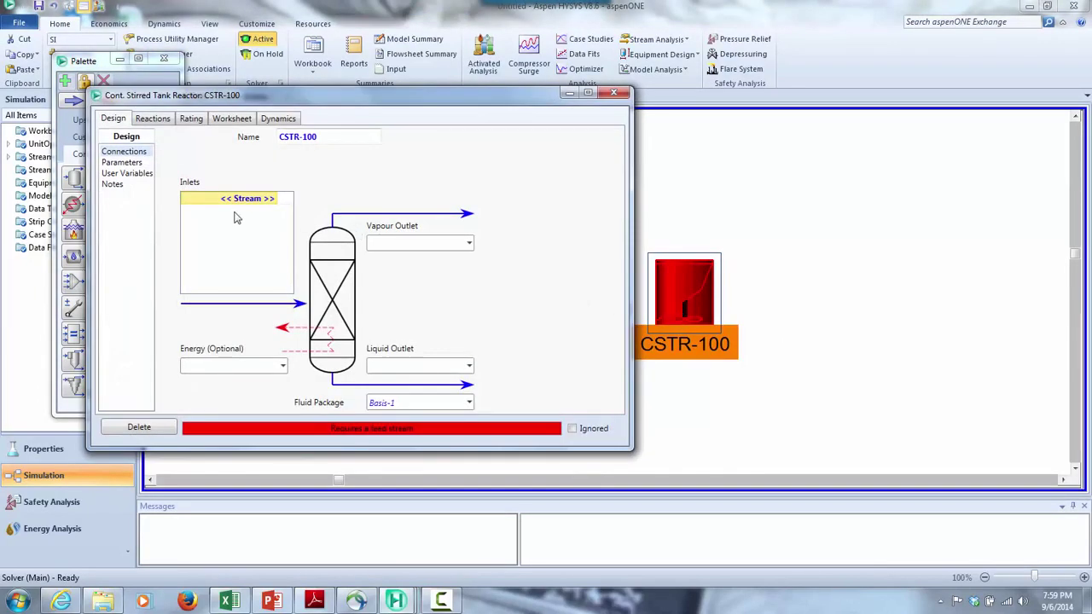
pyautogui.click(275, 198)
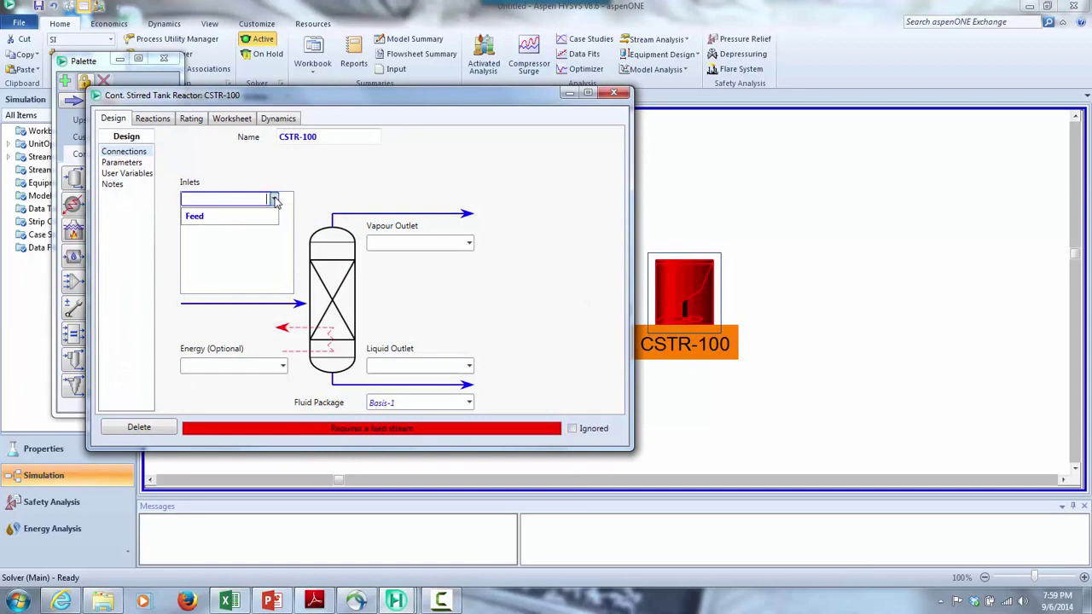
pyautogui.click(231, 219)
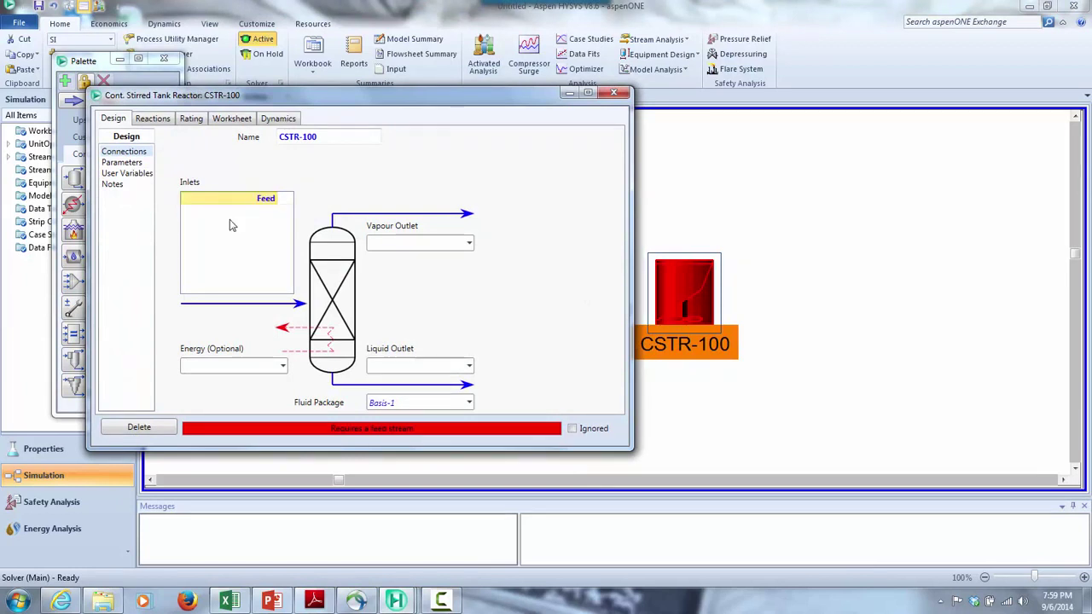
pyautogui.click(395, 243)
pyautogui.write('Vapor')
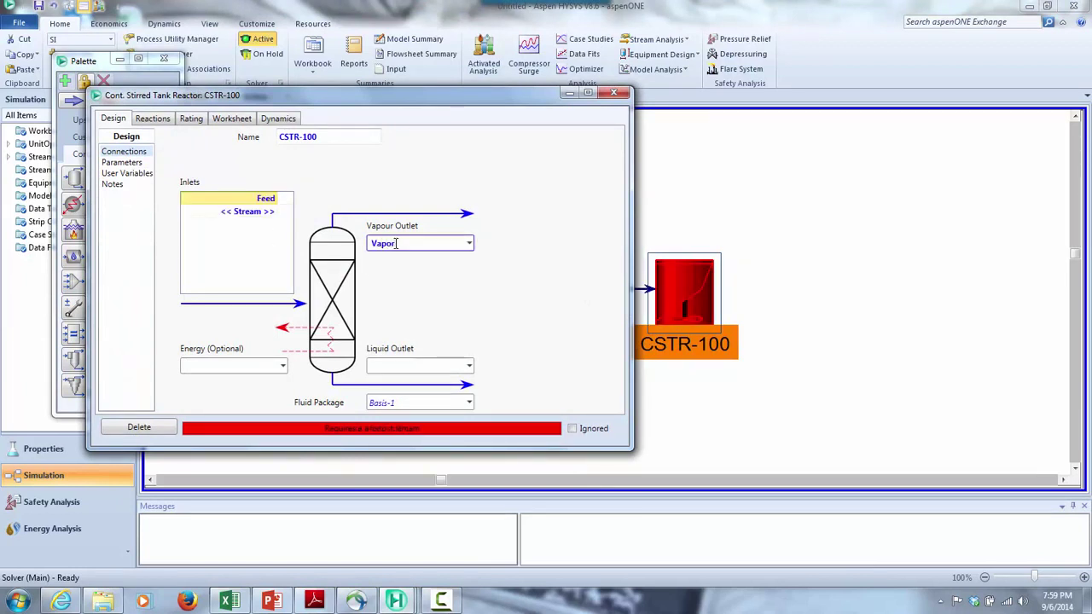
pyautogui.write('Out')
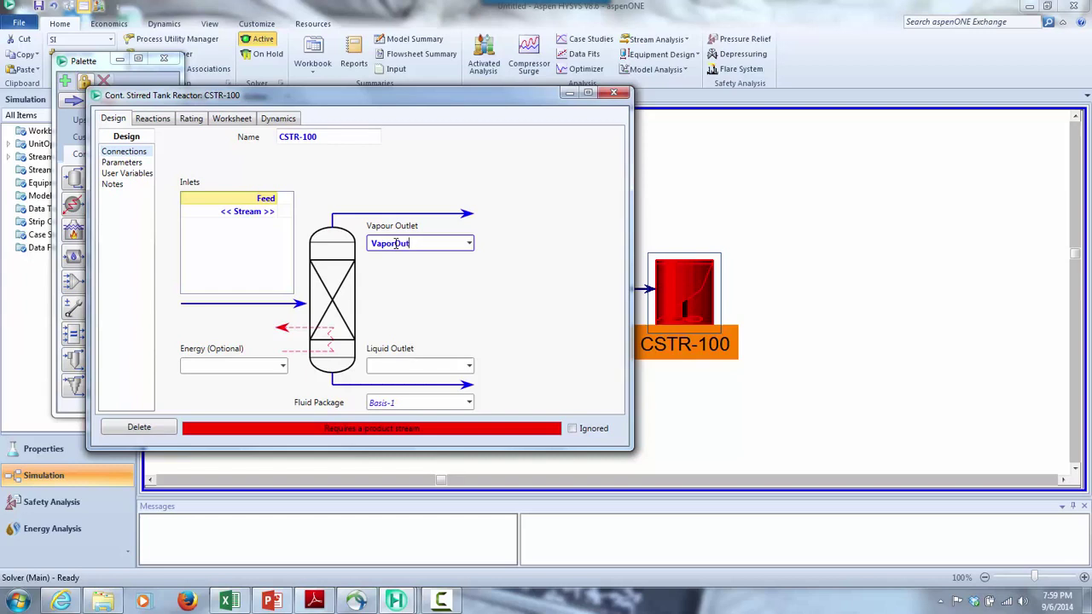
pyautogui.click(405, 365)
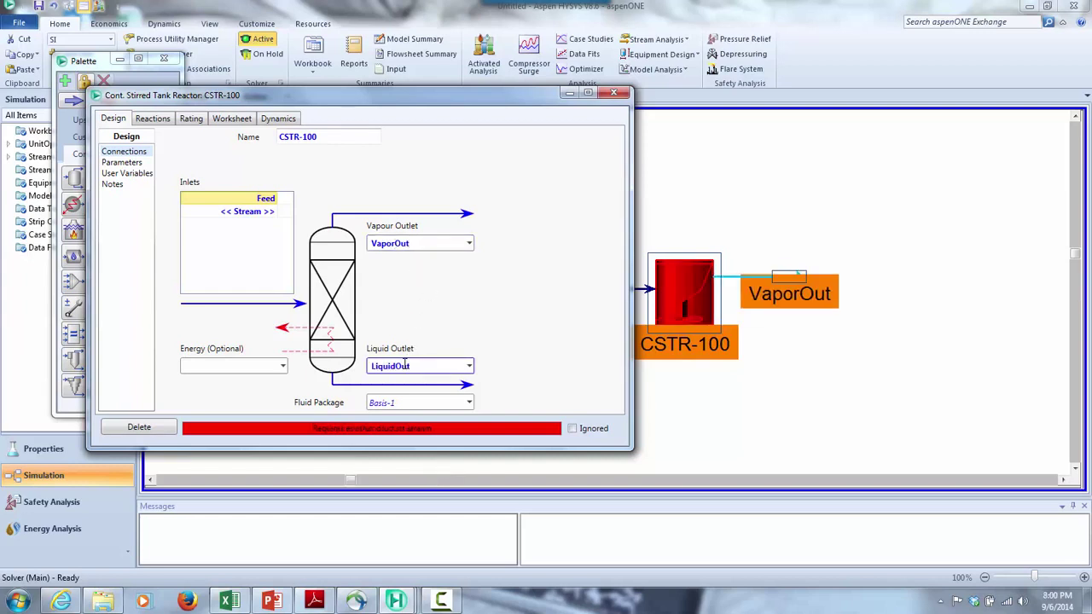
pyautogui.press('Return')
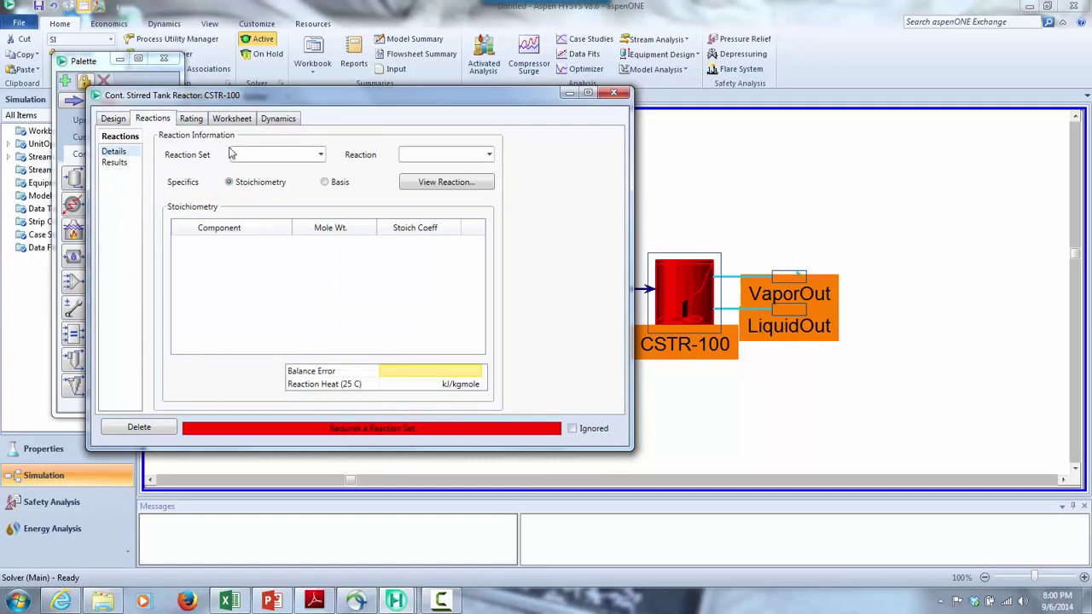
# Assign reaction set Set-1 to the reactor, set its volume to 1.1356 m3 and close its properties
pyautogui.click(321, 154)
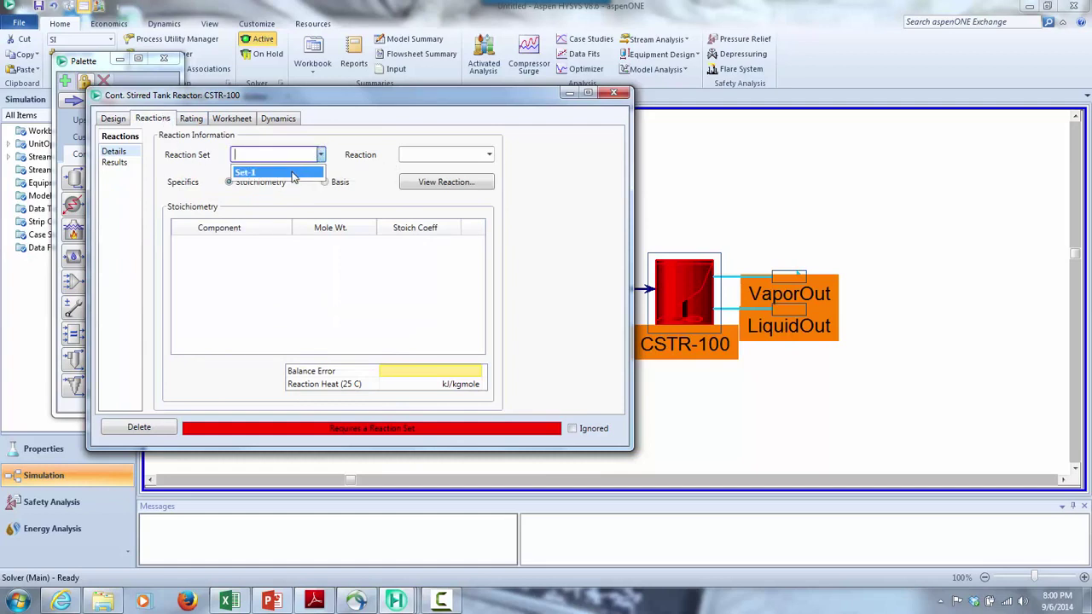
pyautogui.click(293, 173)
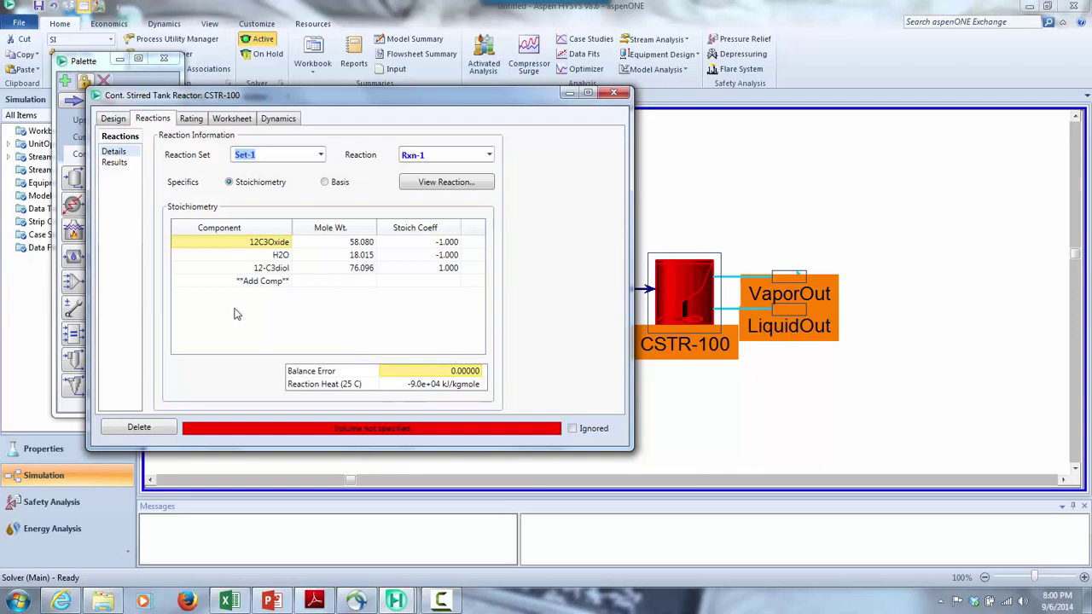
pyautogui.click(191, 119)
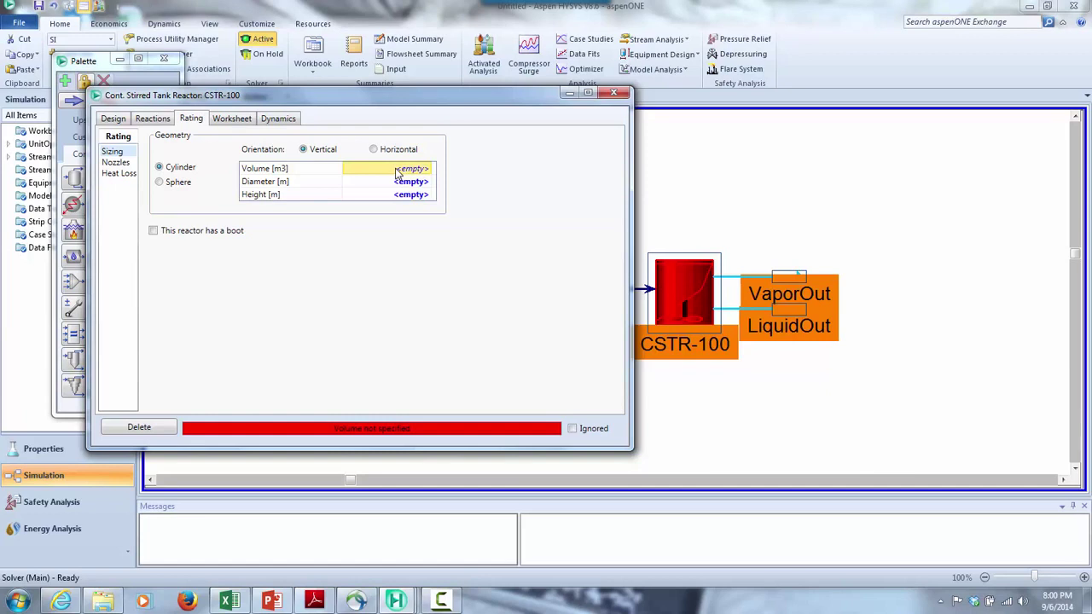
pyautogui.write('1')
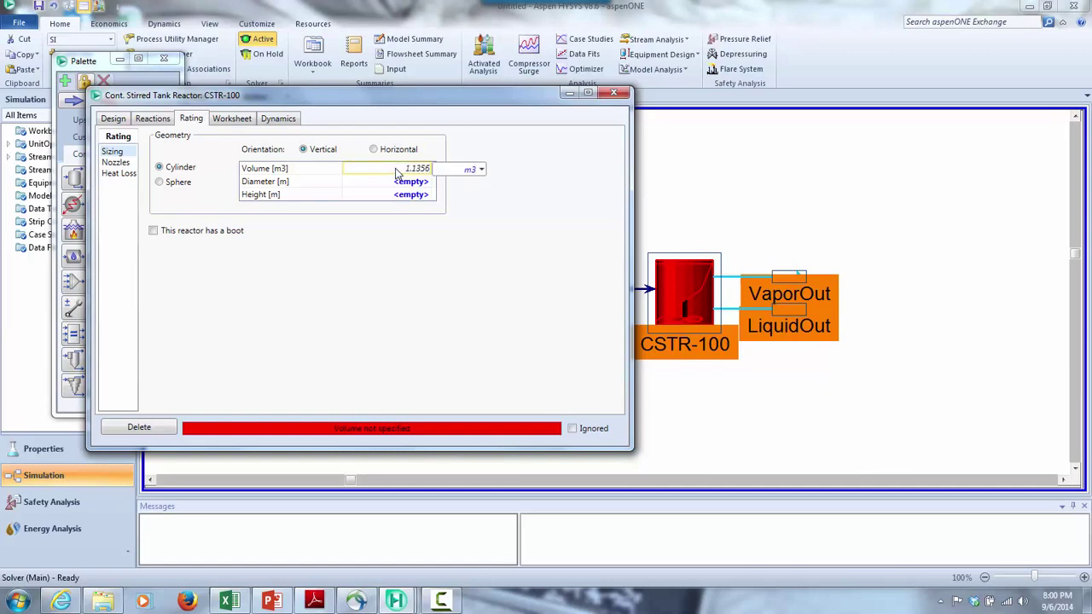
pyautogui.write('.1356')
pyautogui.press('Return')
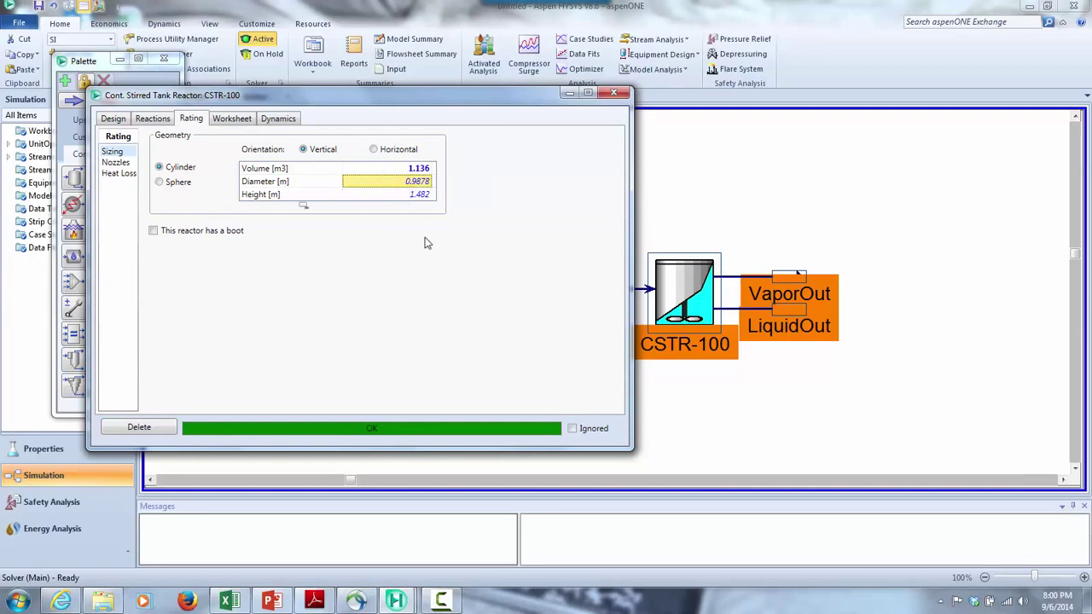
pyautogui.click(613, 92)
# Add a Compositions workbook table to the flowsheet and place it directly below the reactor
pyautogui.moveTo(798, 277)
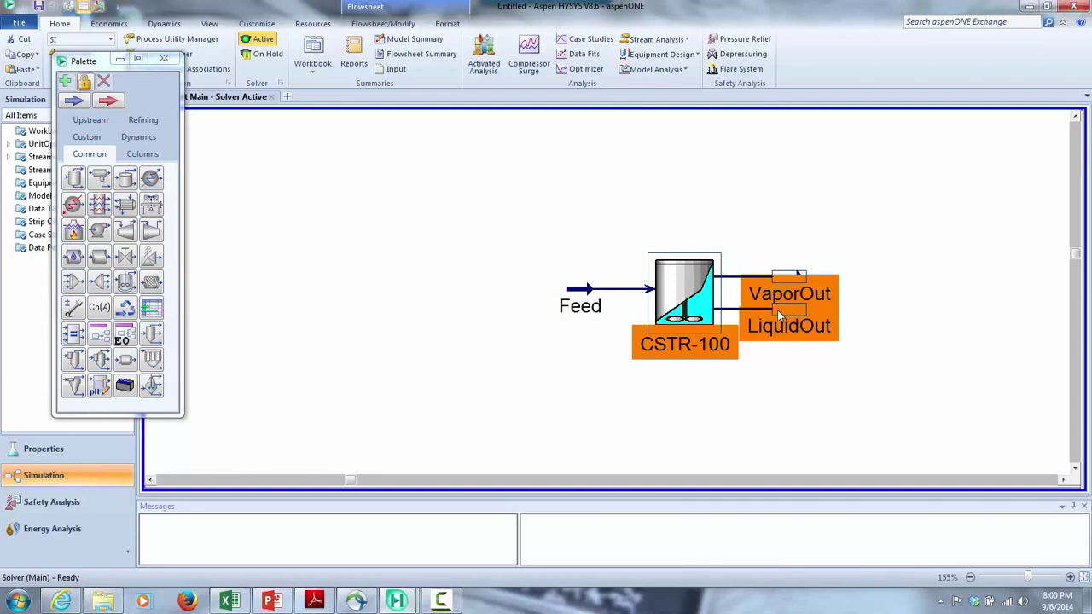
pyautogui.moveTo(780, 315)
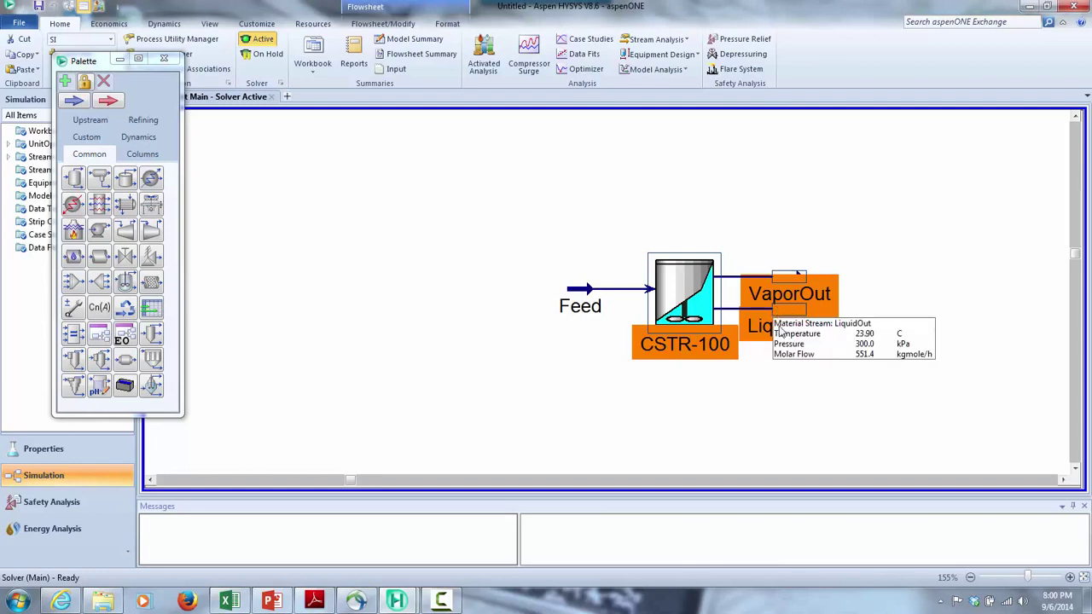
pyautogui.rightClick(390, 362)
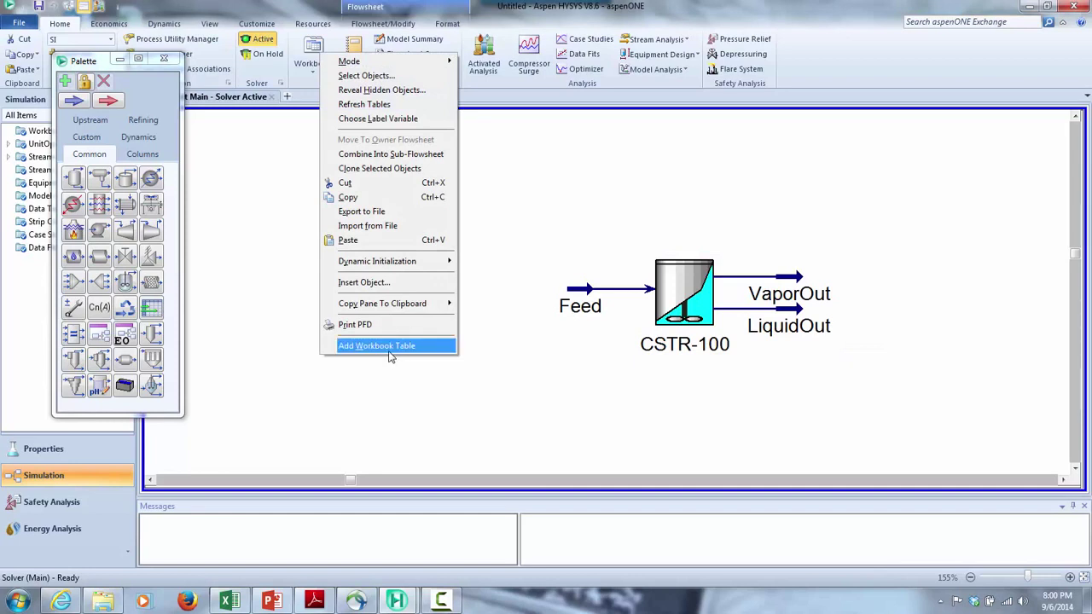
pyautogui.click(389, 355)
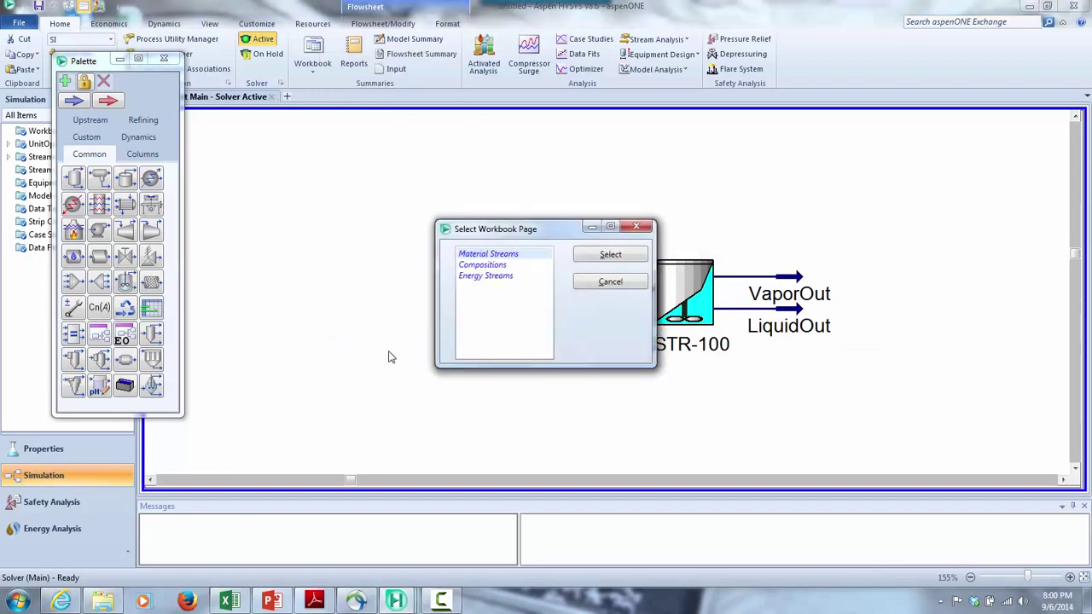
pyautogui.click(583, 255)
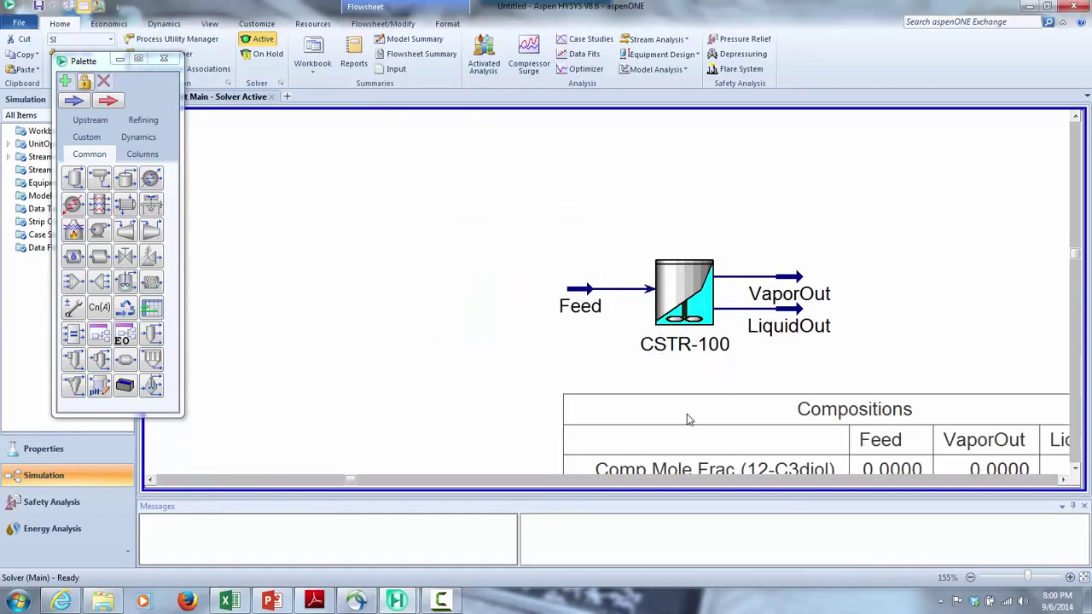
pyautogui.moveTo(689, 419); pyautogui.dragTo(491, 392)
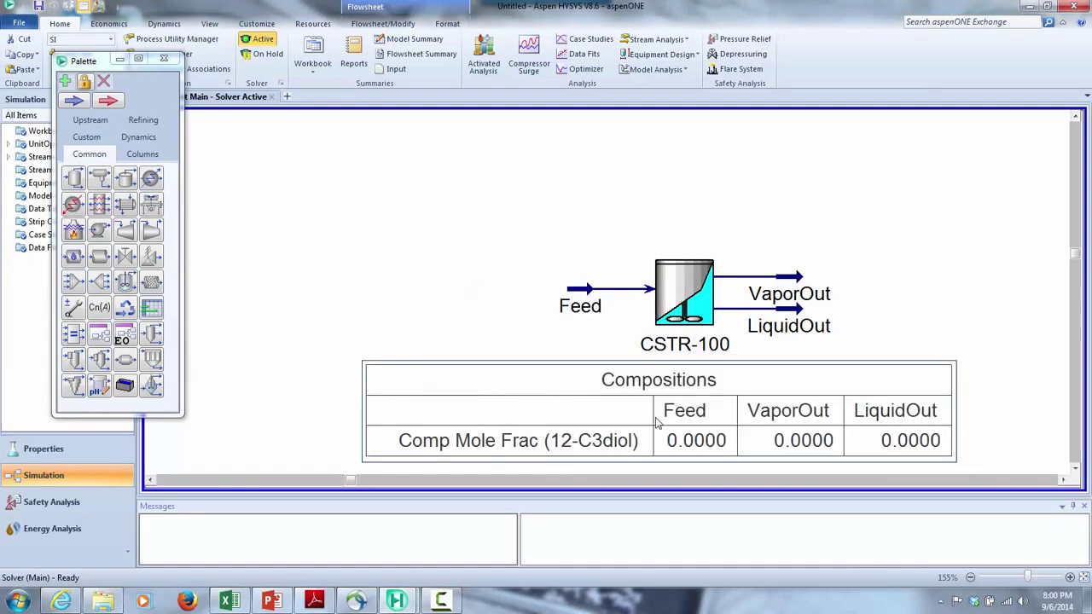
# Examine the composition of the VaporOut stream and close its properties
pyautogui.click(1076, 468)
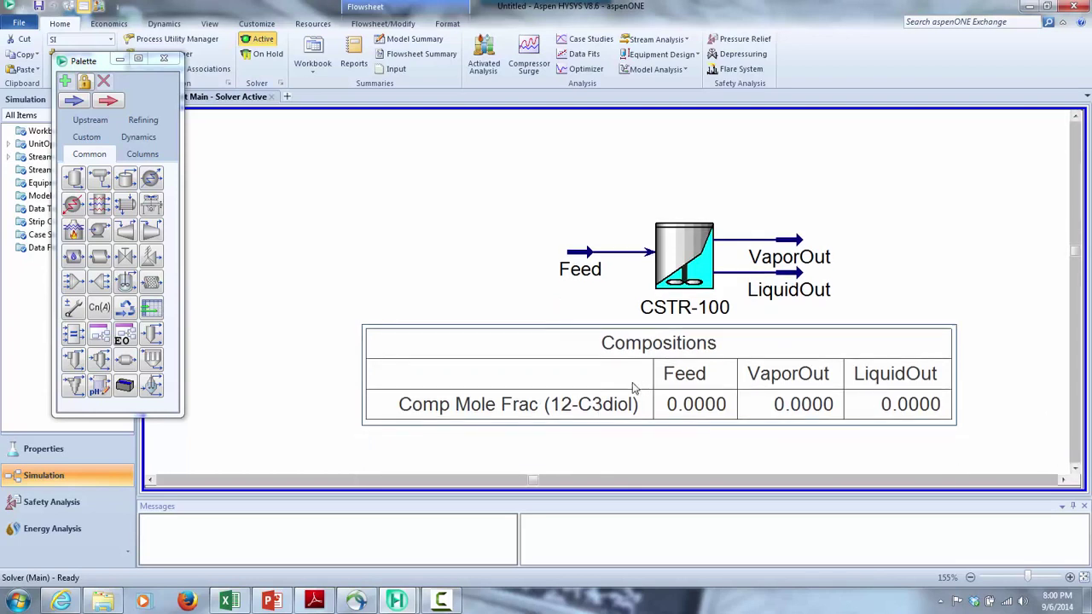
pyautogui.click(582, 258)
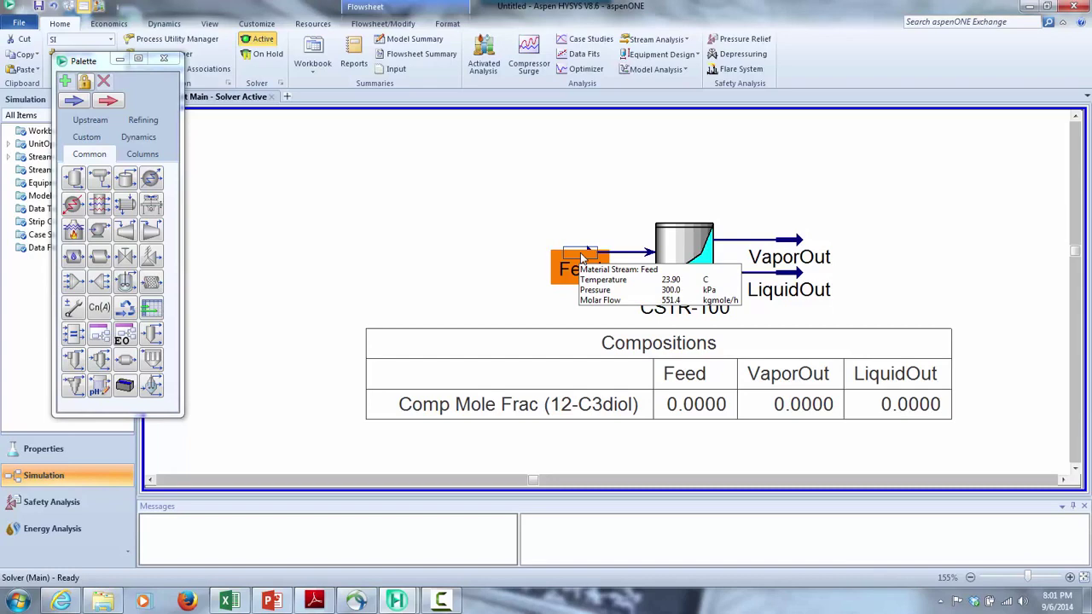
pyautogui.doubleClick(789, 247)
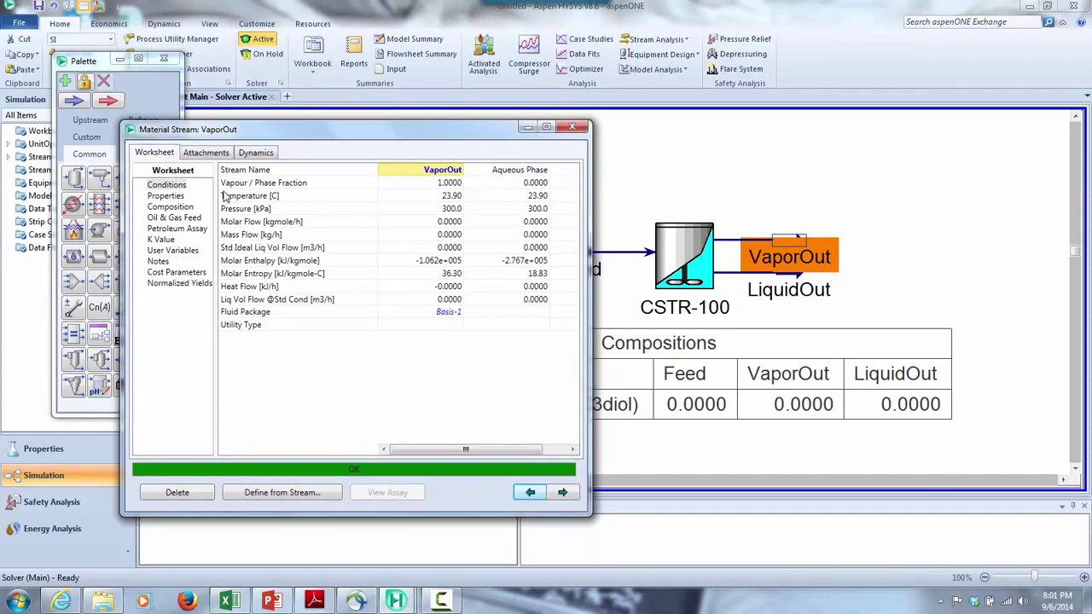
pyautogui.click(170, 208)
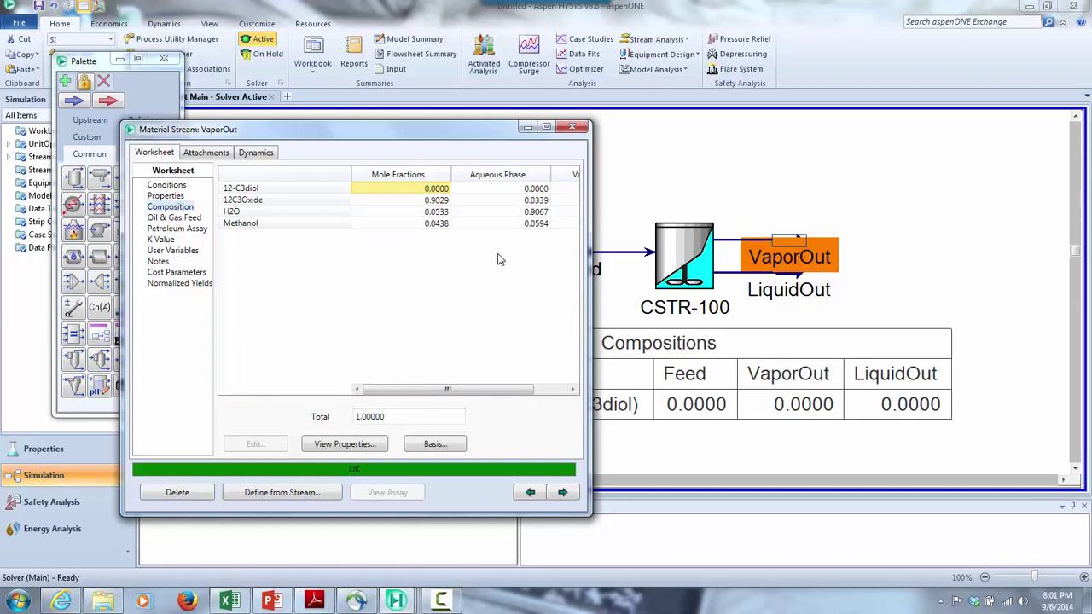
pyautogui.click(595, 274)
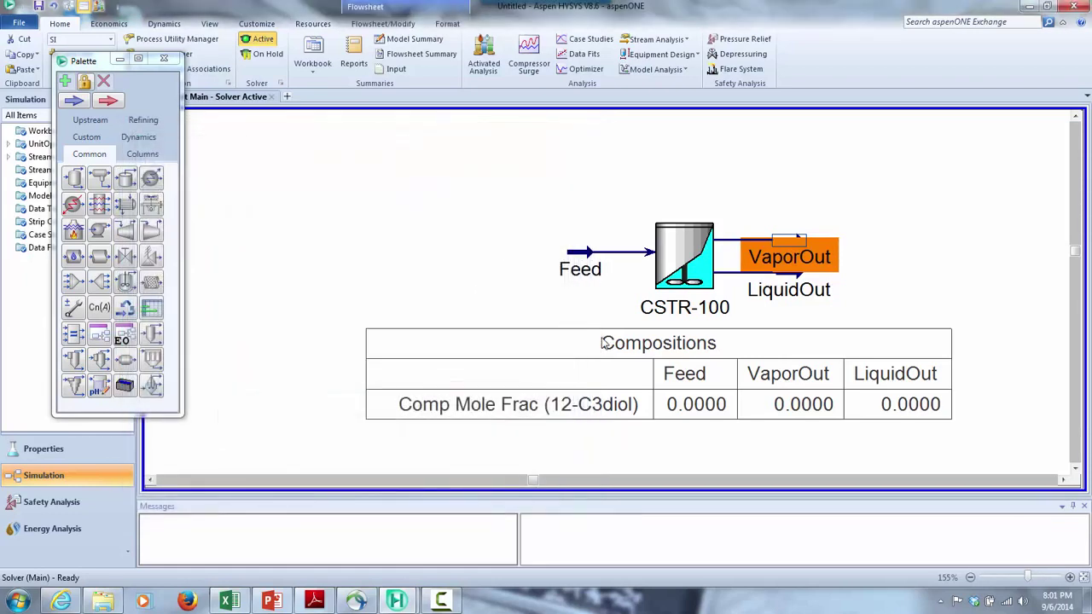
# Check the Compositions table's maximum number of columns and delete the table from the flowsheet
pyautogui.click(602, 342)
pyautogui.rightClick(602, 342)
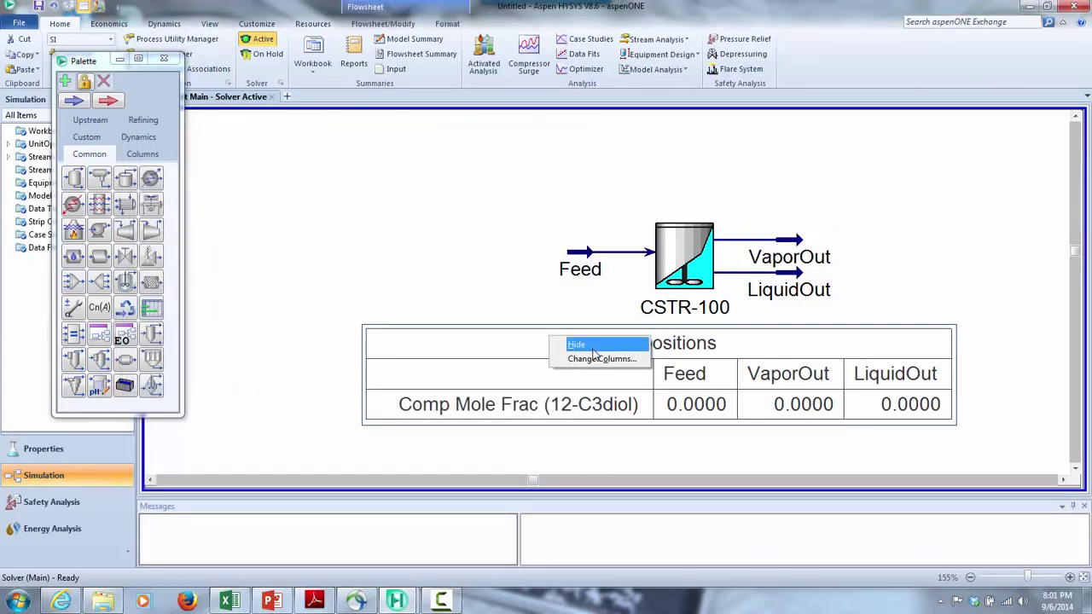
pyautogui.click(595, 359)
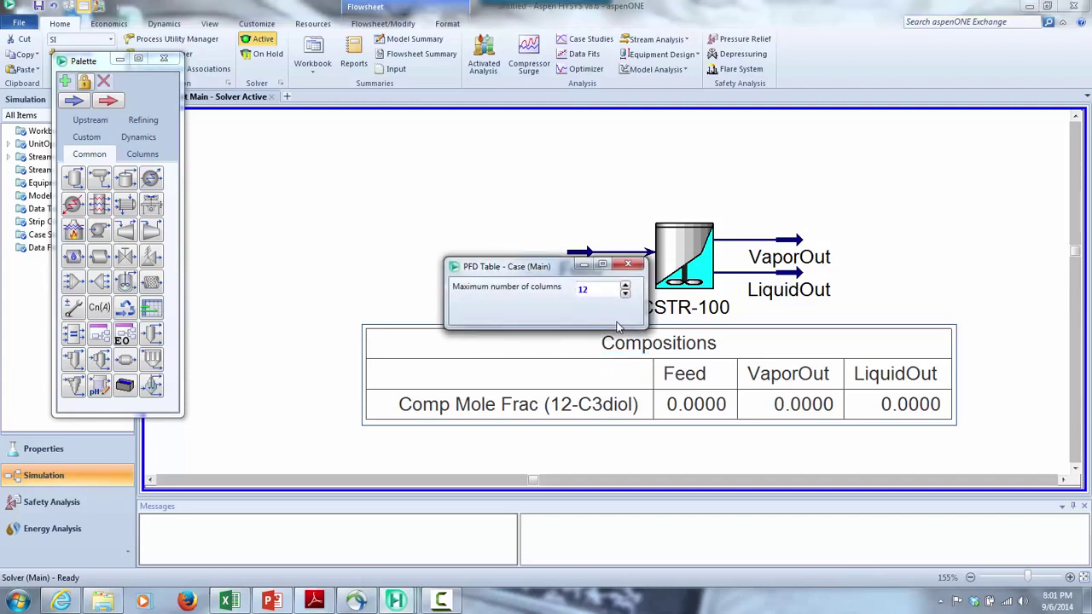
pyautogui.click(628, 265)
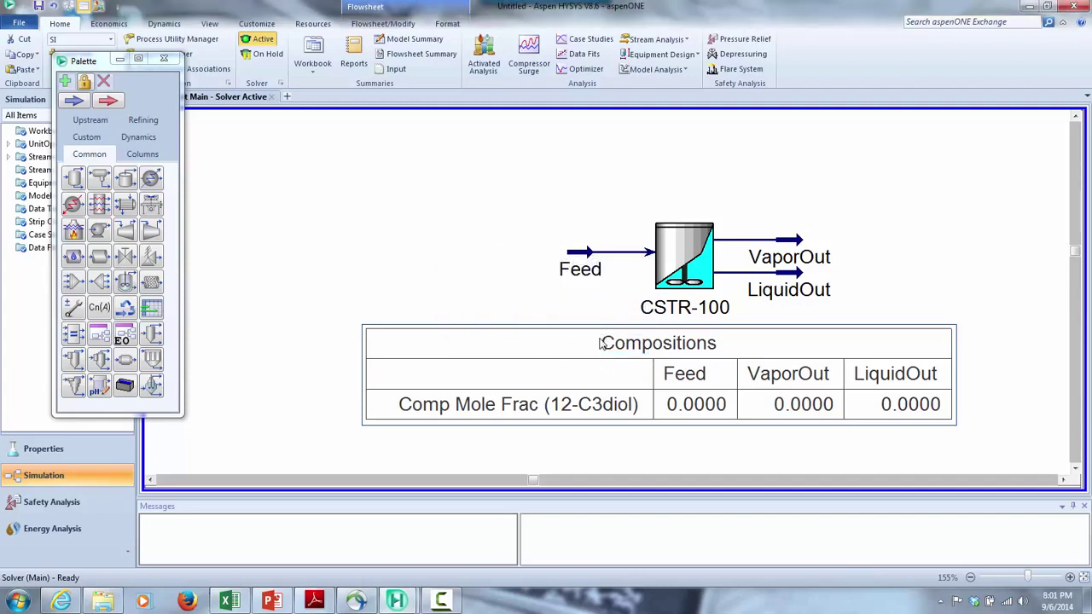
pyautogui.press('Delete')
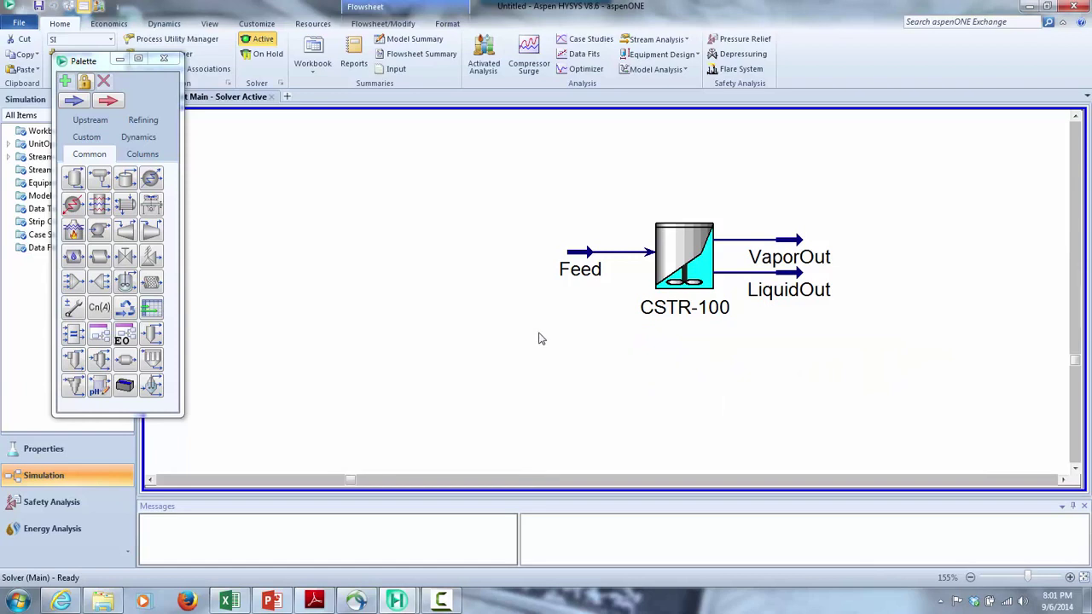
# Try adding the Compositions workbook table to the flowsheet again, and delete it
pyautogui.rightClick(538, 339)
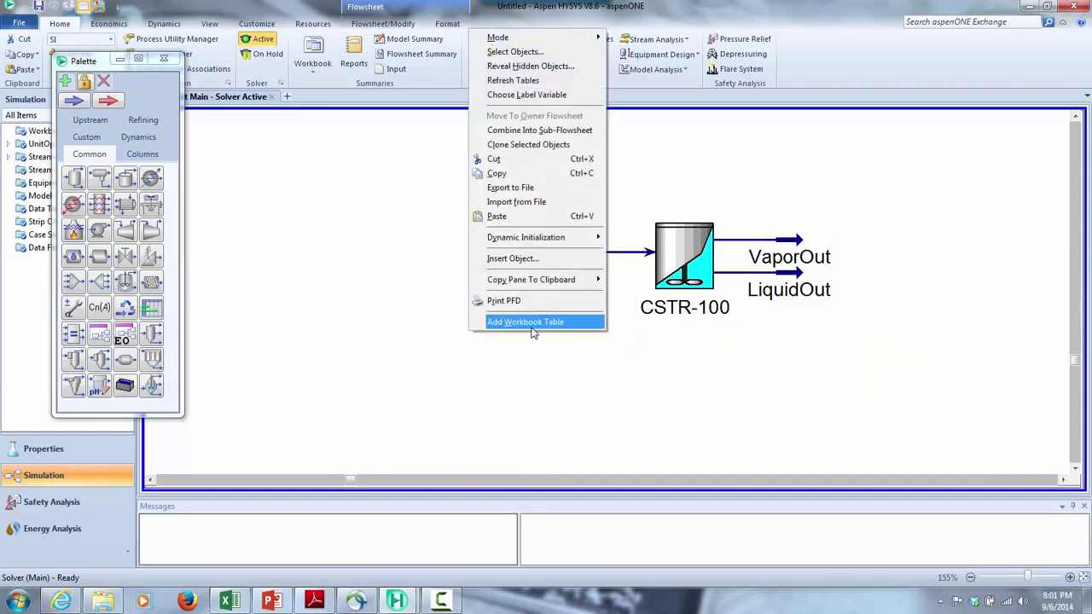
pyautogui.click(532, 321)
pyautogui.click(486, 264)
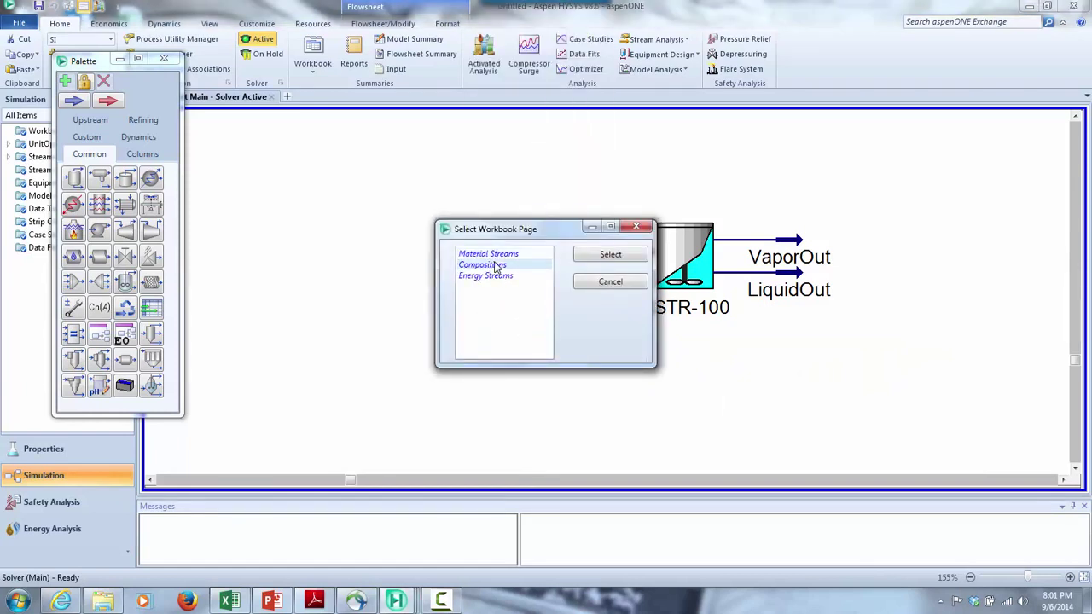
pyautogui.click(596, 259)
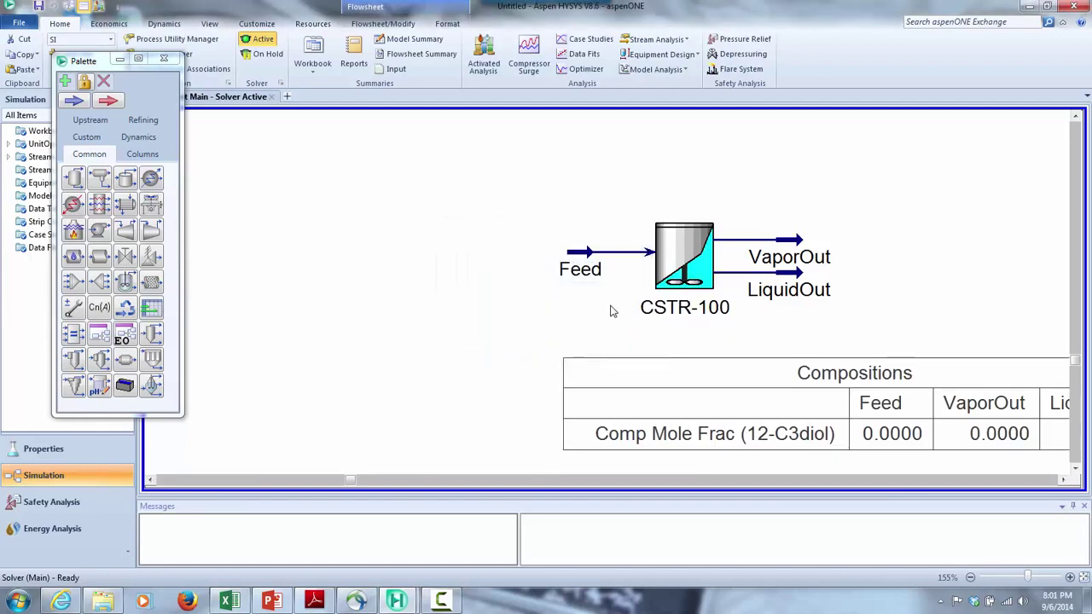
pyautogui.click(646, 365)
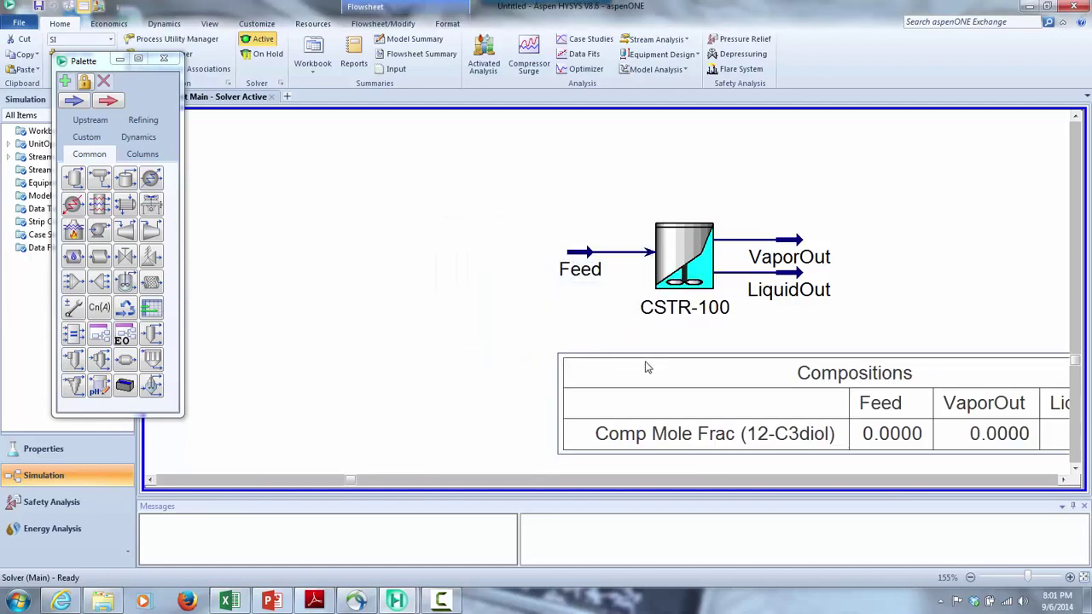
pyautogui.press('Delete')
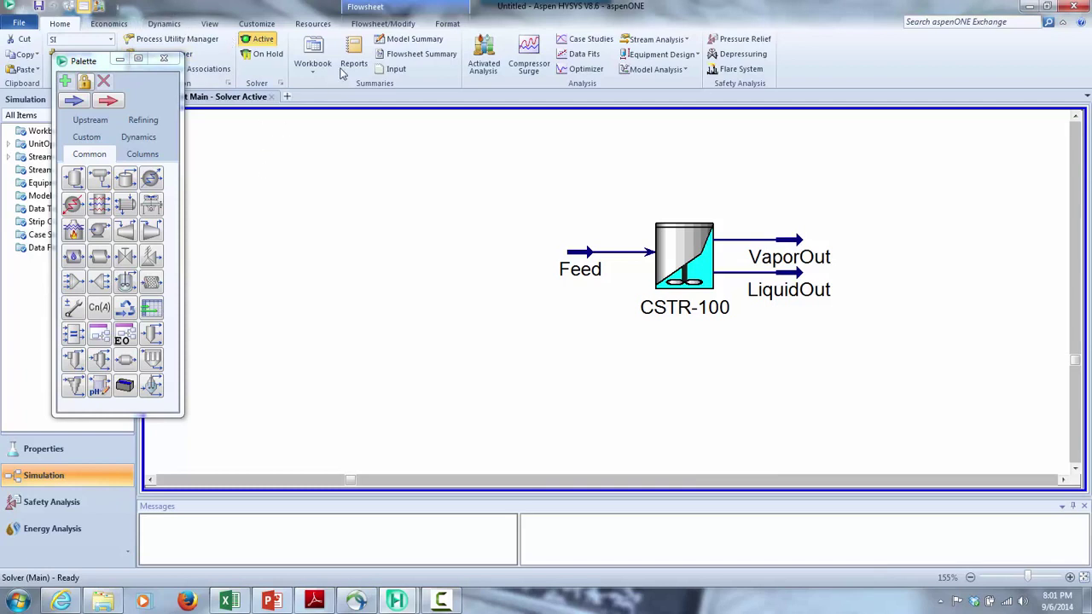
# Move the object palette clear of the ribbon and examine the component mole fractions of all streams in the workbook
pyautogui.click(391, 23)
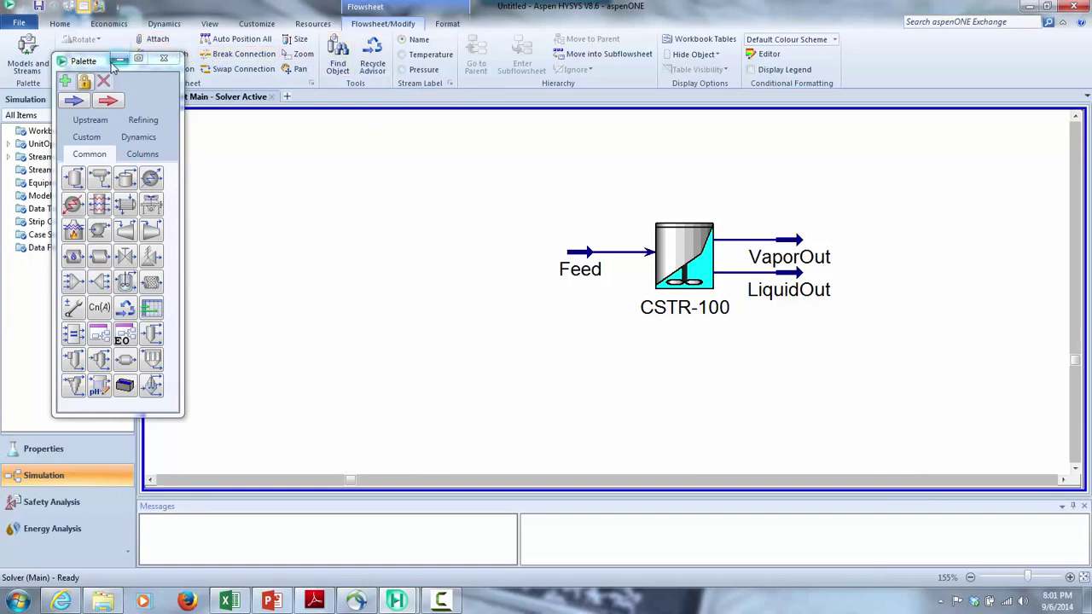
pyautogui.moveTo(111, 65); pyautogui.dragTo(96, 188)
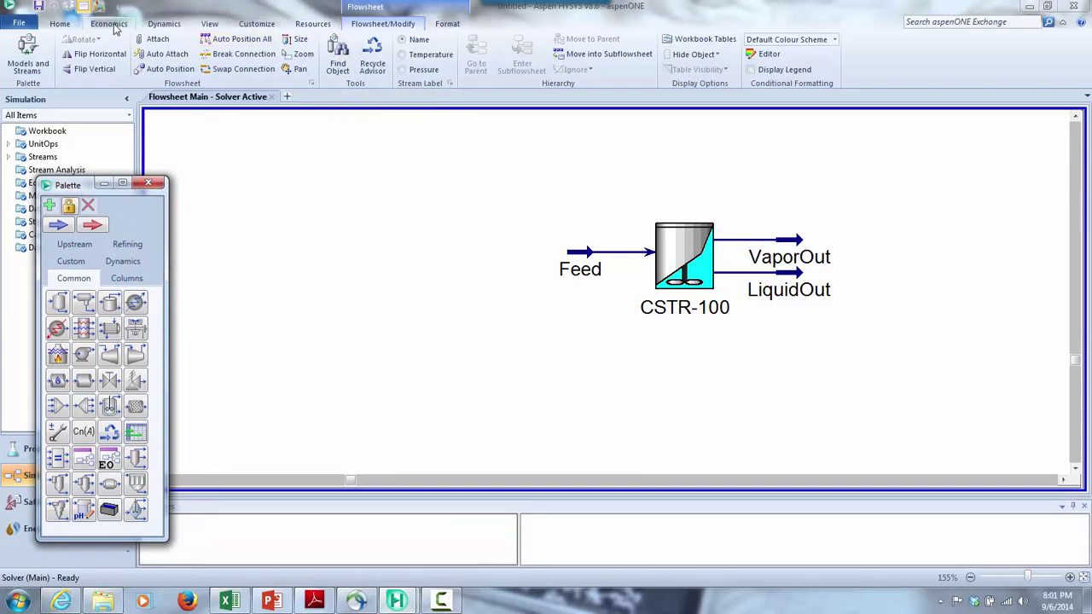
pyautogui.click(61, 24)
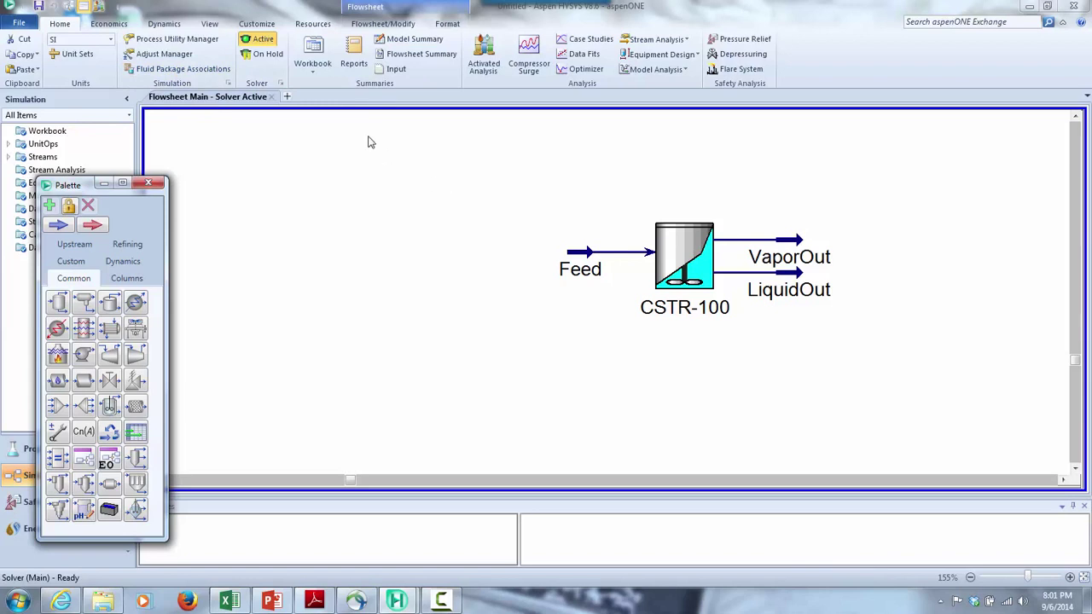
pyautogui.click(313, 75)
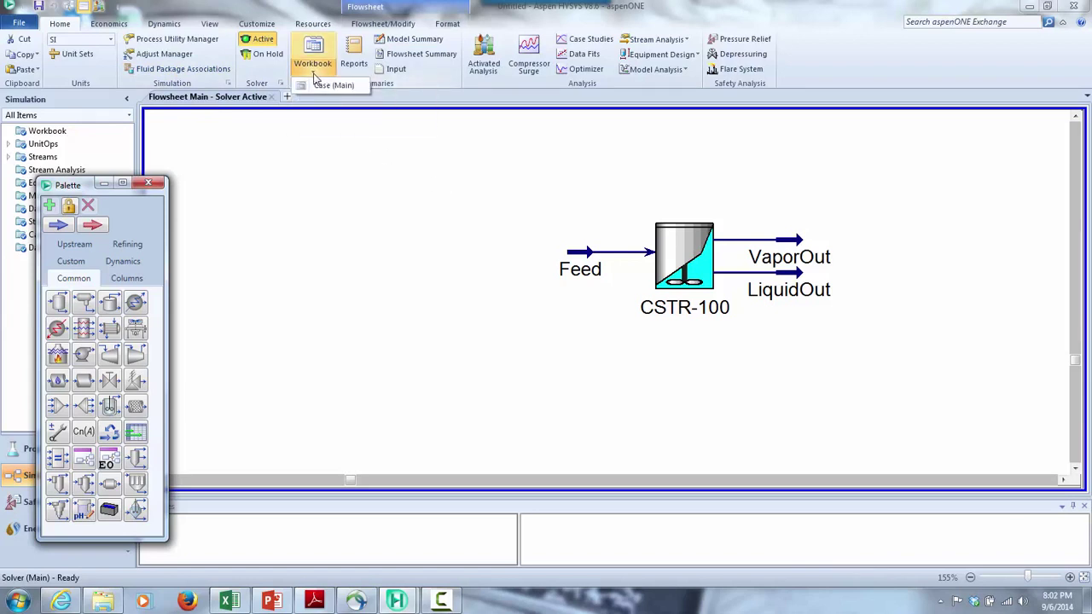
pyautogui.click(313, 50)
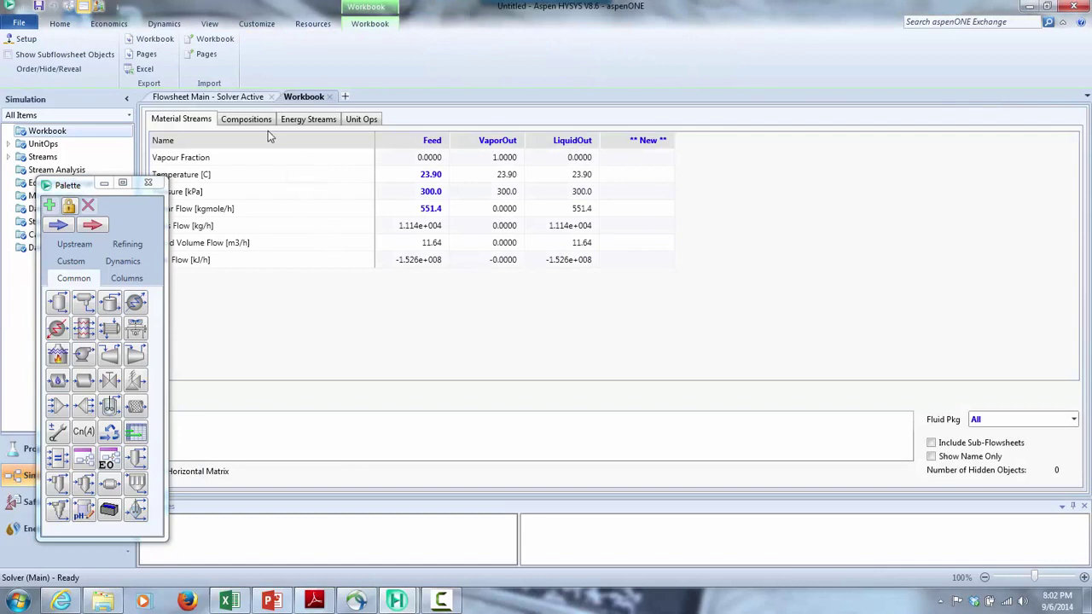
pyautogui.click(252, 121)
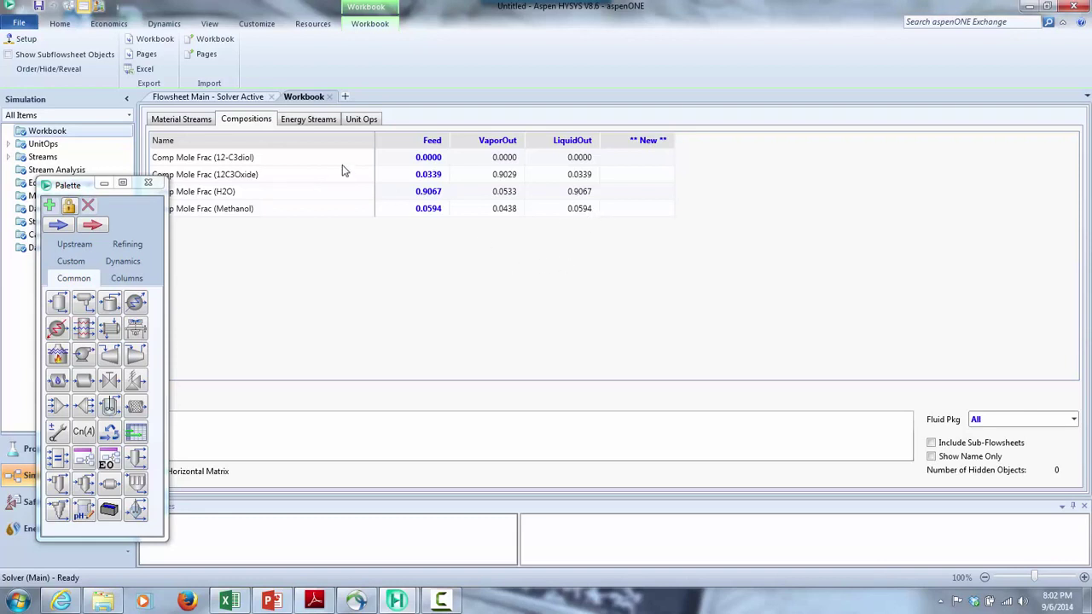
# Return to the main flowsheet, open the Feed stream's conditions and dismiss the licence messages
pyautogui.click(242, 98)
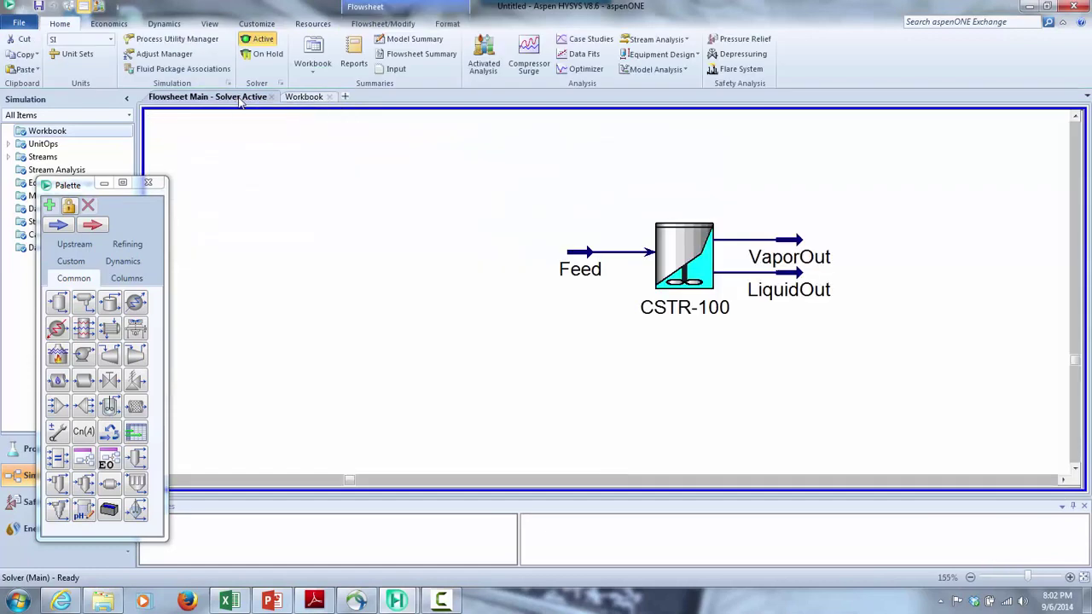
pyautogui.doubleClick(584, 253)
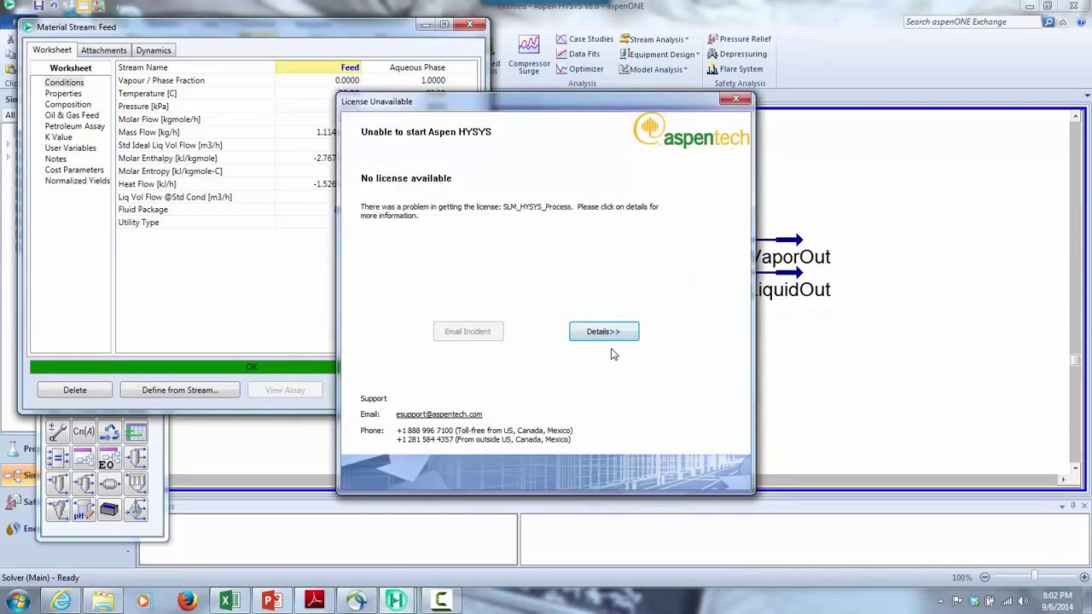
pyautogui.click(735, 99)
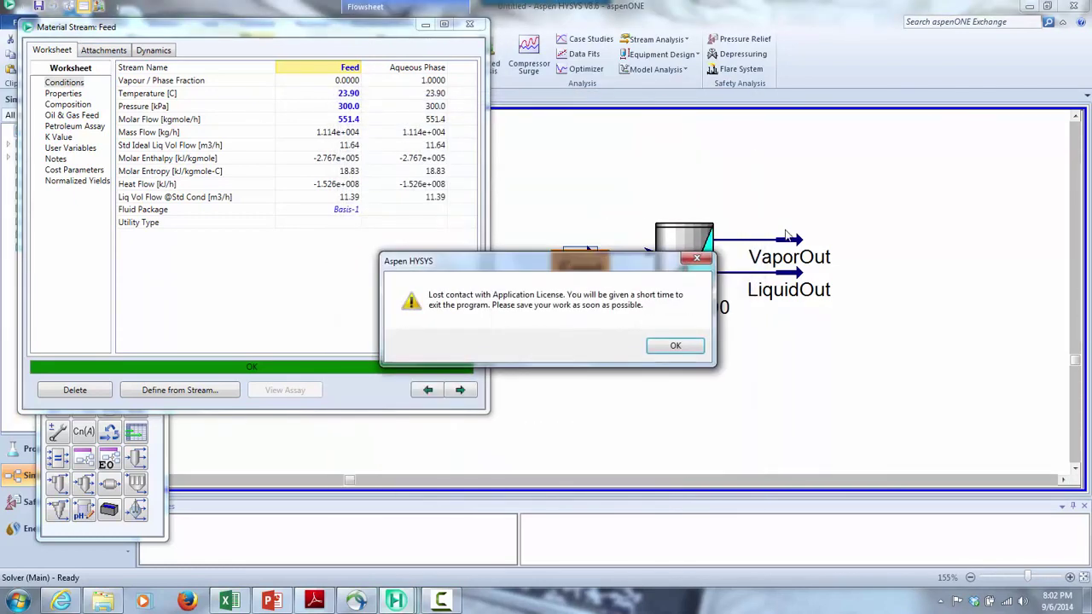
pyautogui.click(678, 345)
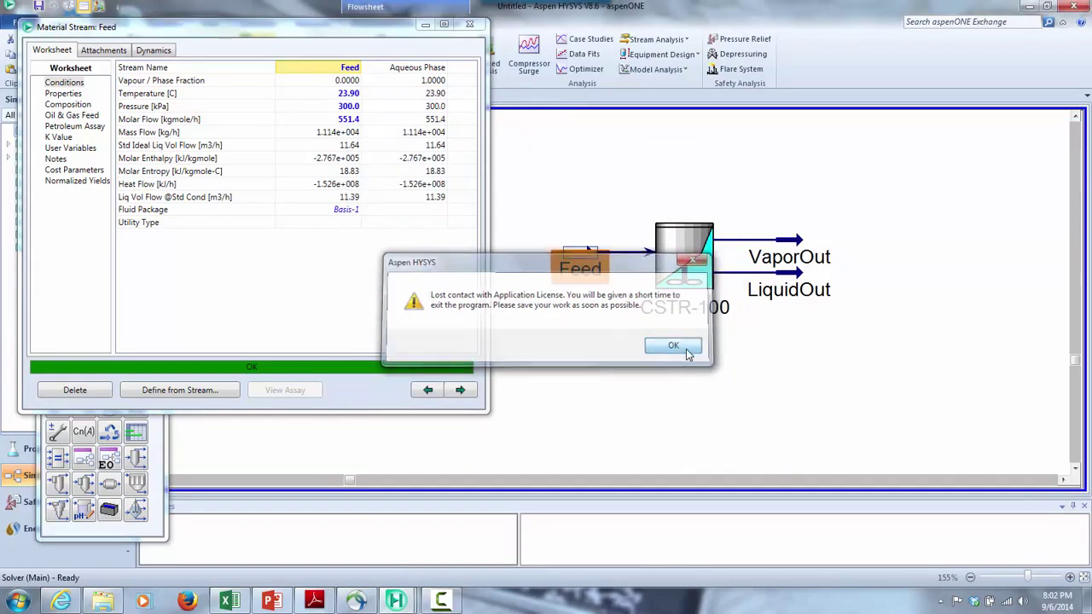
pyautogui.click(441, 601)
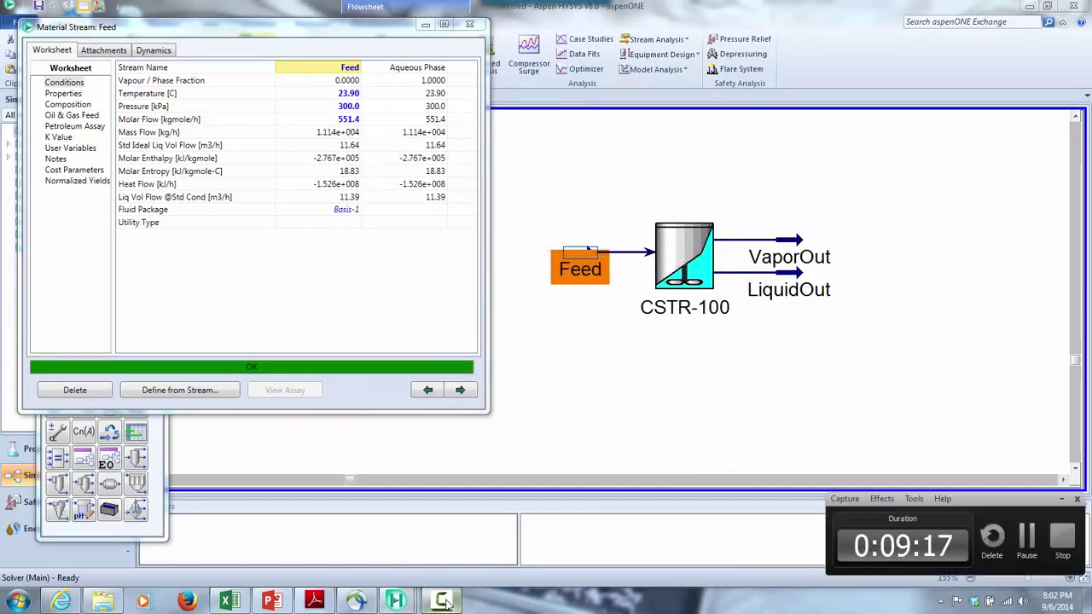